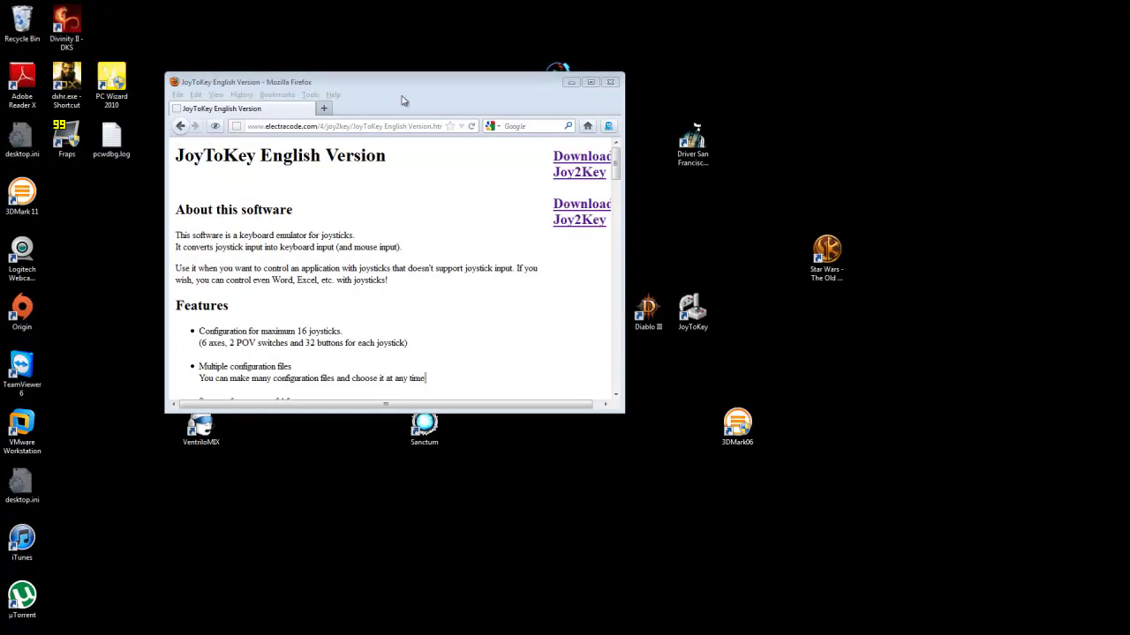
Step: Maximize the browser window and skim the JoyToKey English Version page from start to end
drag(394, 81, 479, 87)
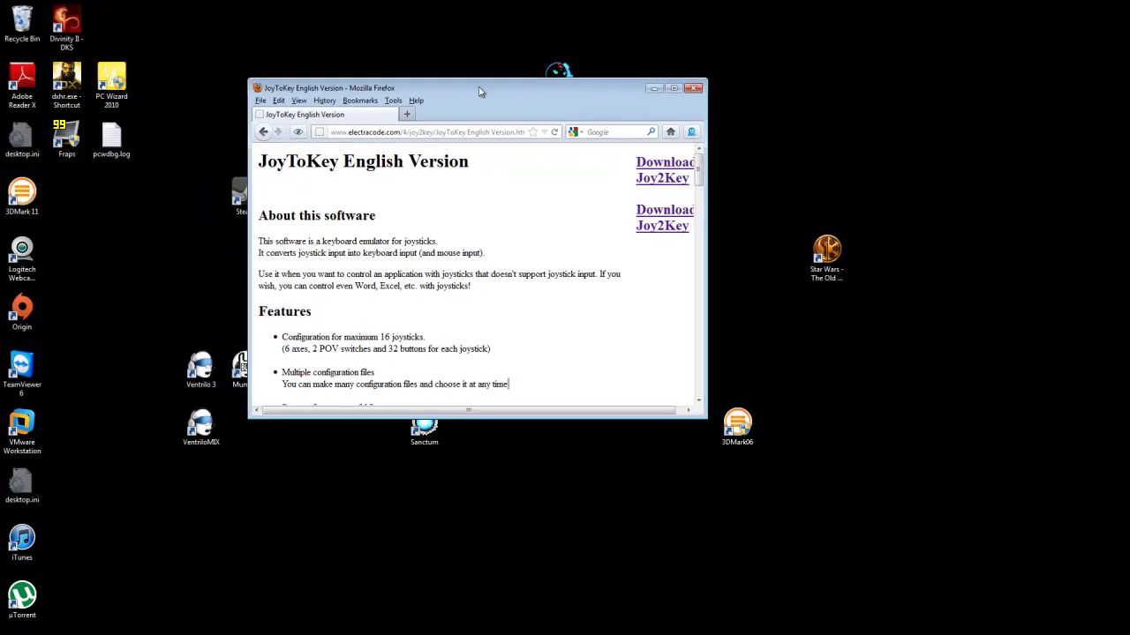
double_click(480, 91)
scroll(592, 346, down, 10)
scroll(592, 346, down, 5)
scroll(591, 354, up, 15)
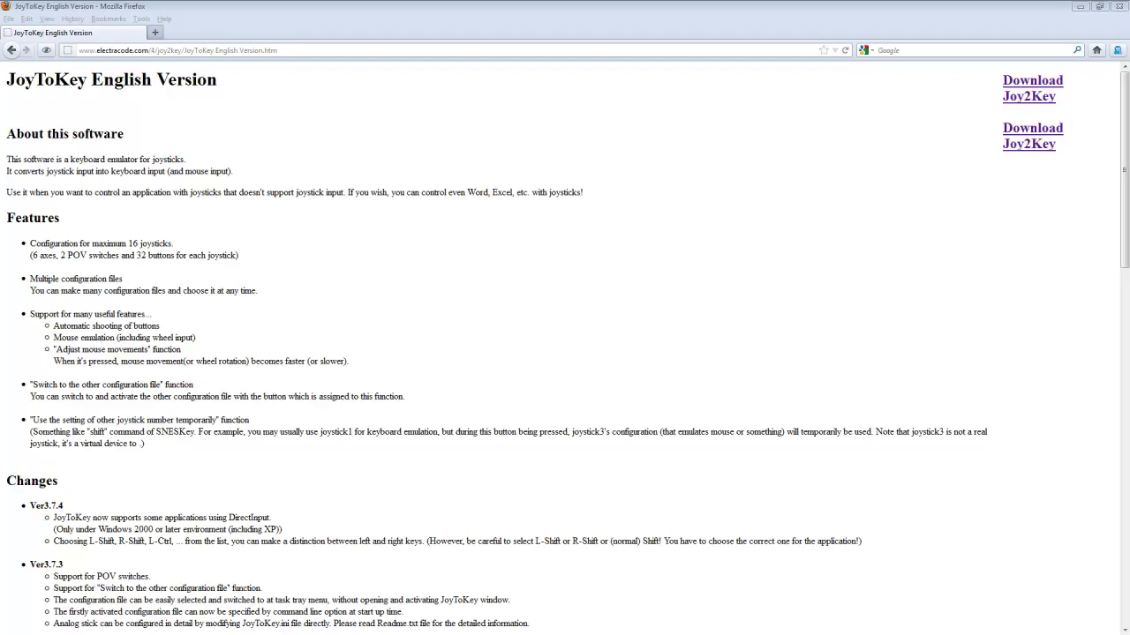
Step: Highlight the page's JoyToKey English Version heading and its web address to identify the download site
click(222, 127)
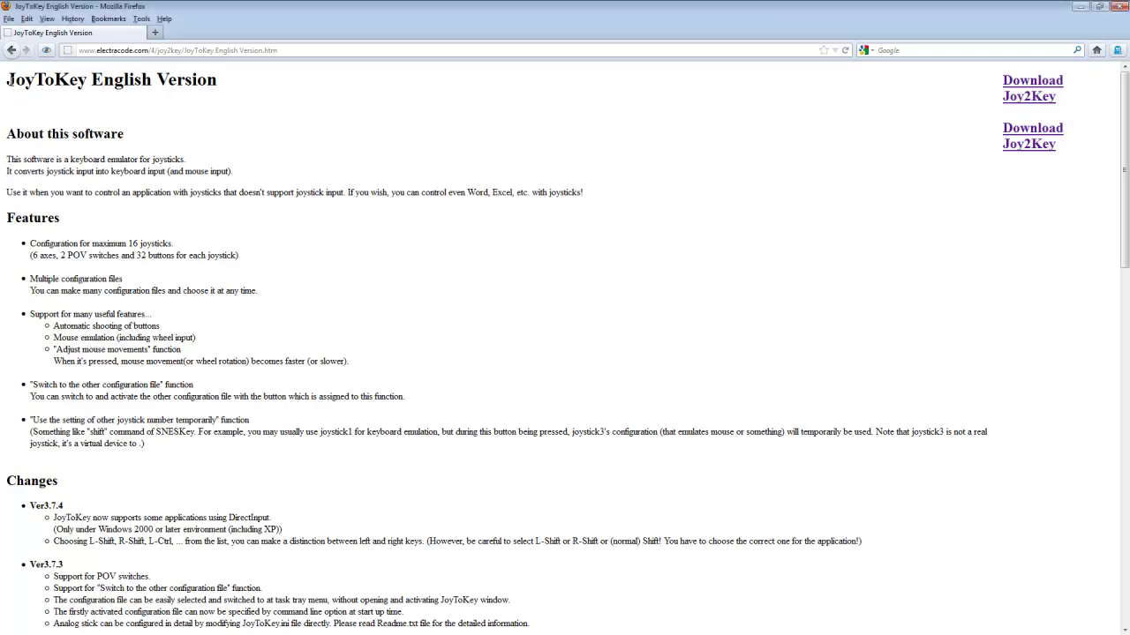
drag(5, 80, 312, 81)
click(346, 111)
click(286, 51)
double_click(341, 51)
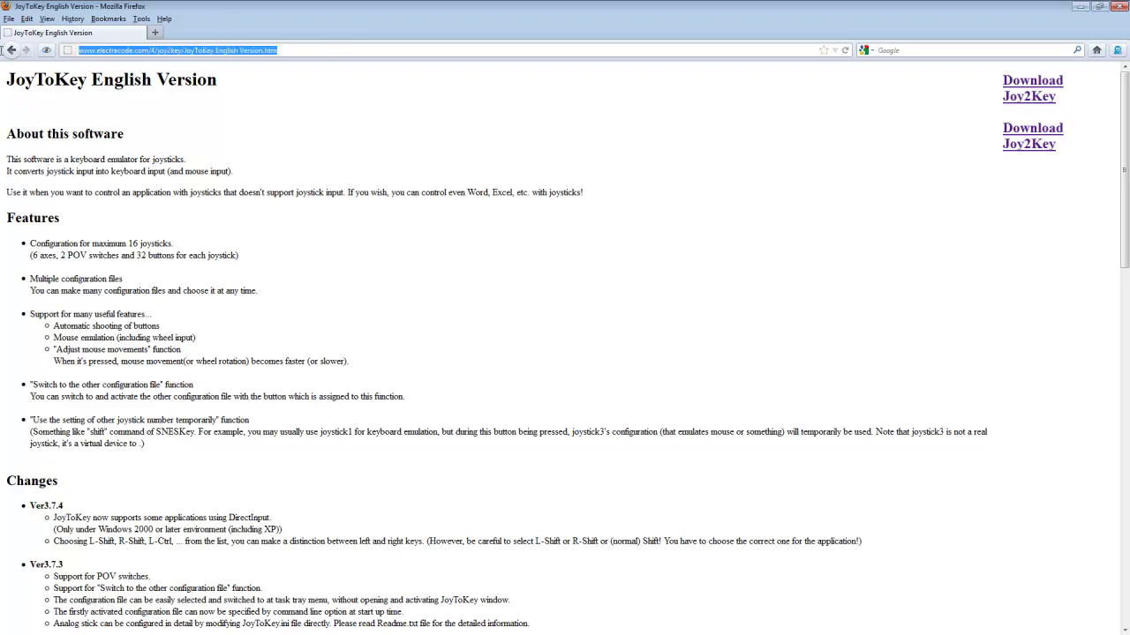
click(172, 52)
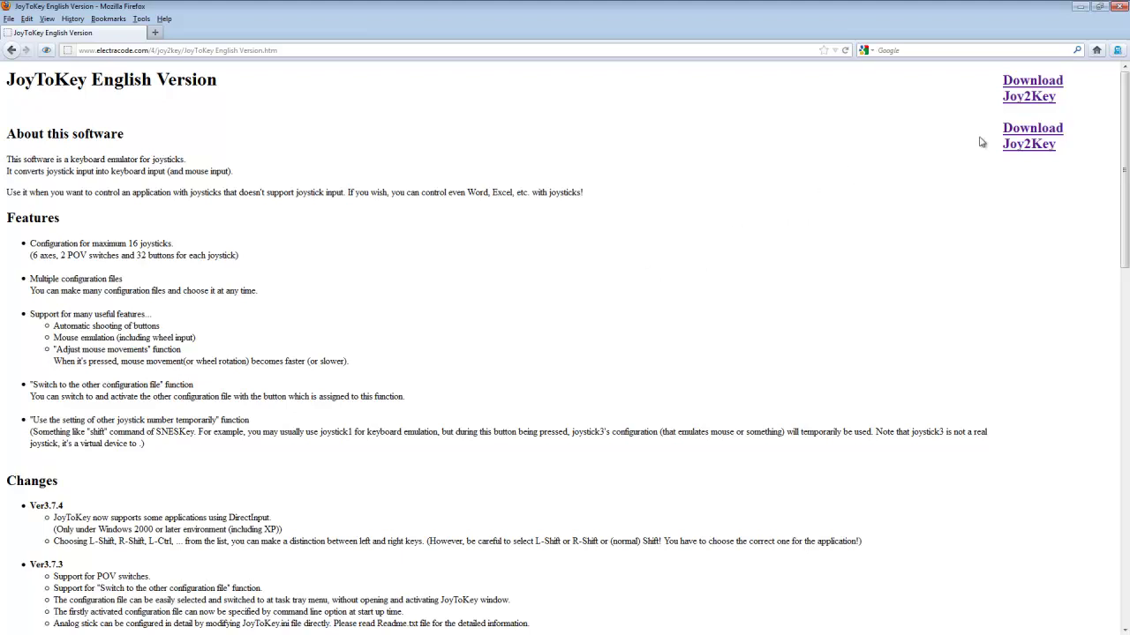
Step: Download jtk374en.zip from the JoyToKey page, opening it with 7-Zip File Manager, and enter its jtk374en folder
click(1020, 143)
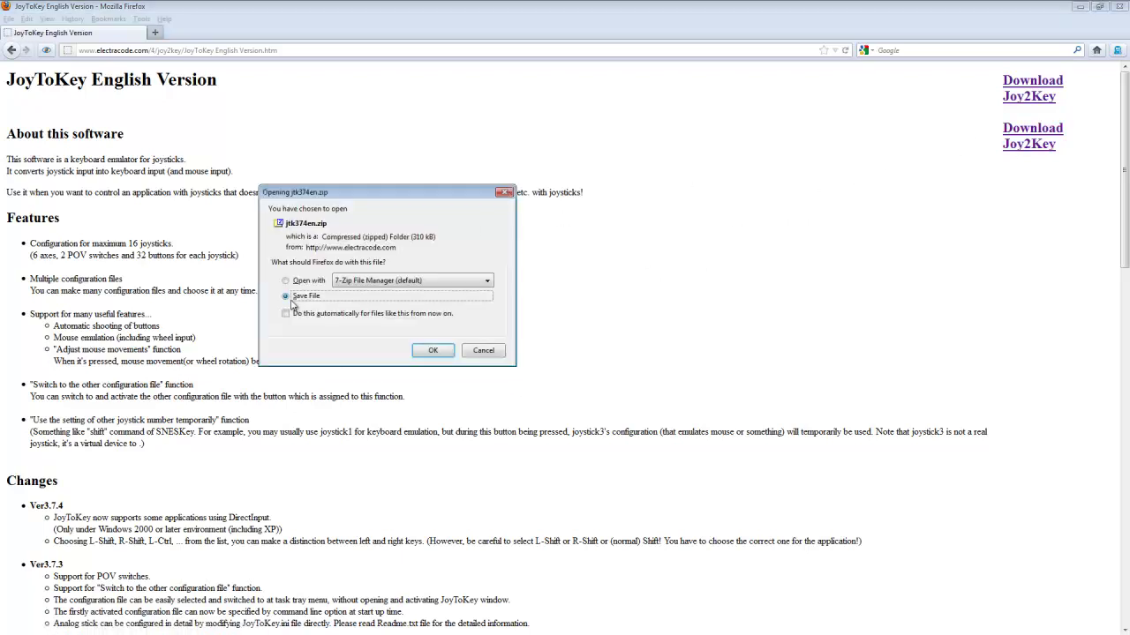
click(298, 281)
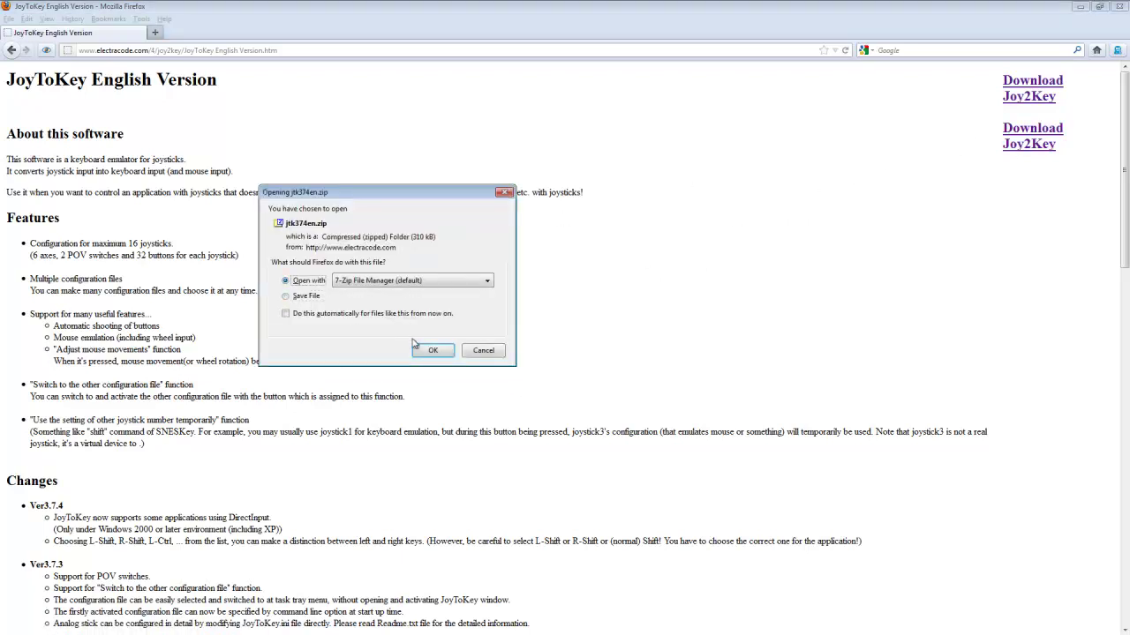
click(433, 350)
double_click(218, 193)
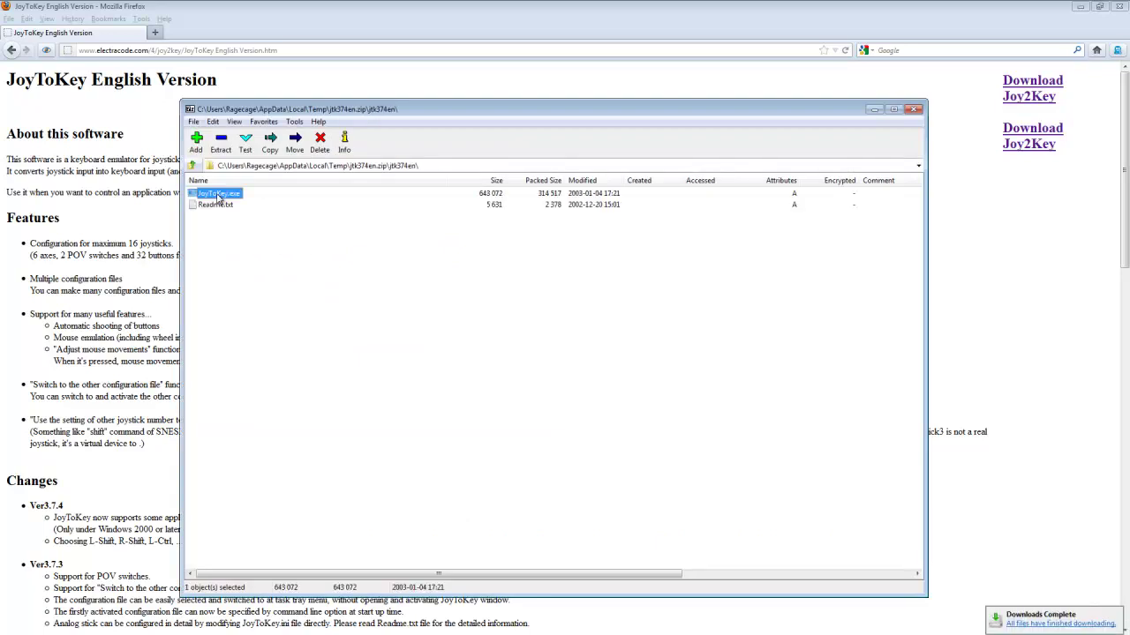
Step: Examine JoyToKey.exe and Readme.txt in the downloaded archive, and close the archive window
click(227, 209)
click(223, 194)
click(325, 248)
drag(348, 110, 339, 85)
click(209, 171)
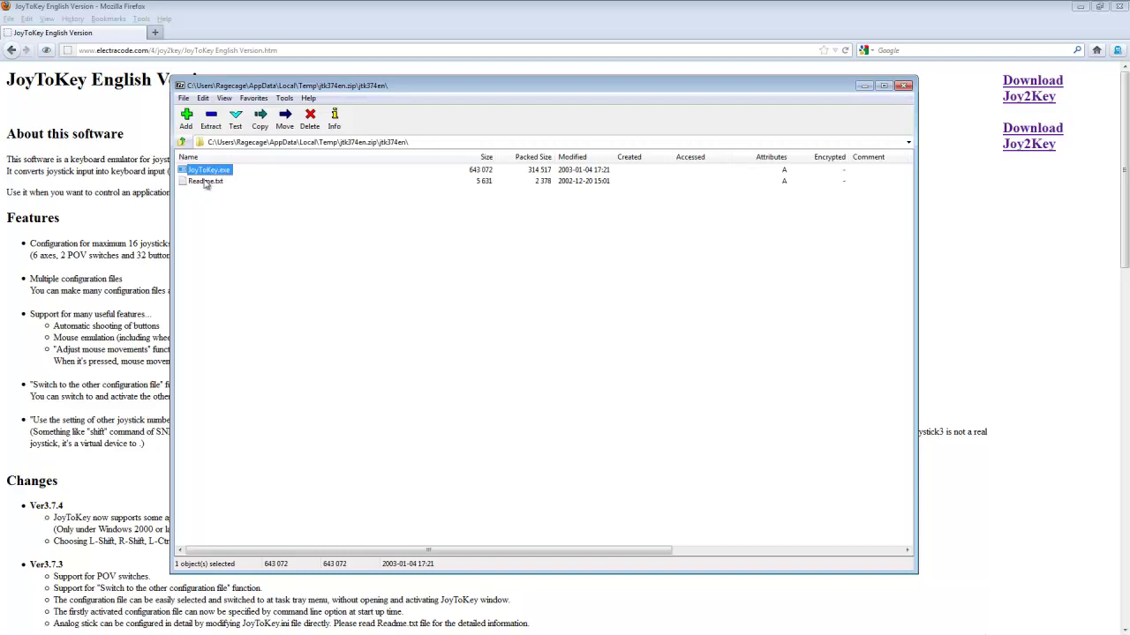
click(199, 183)
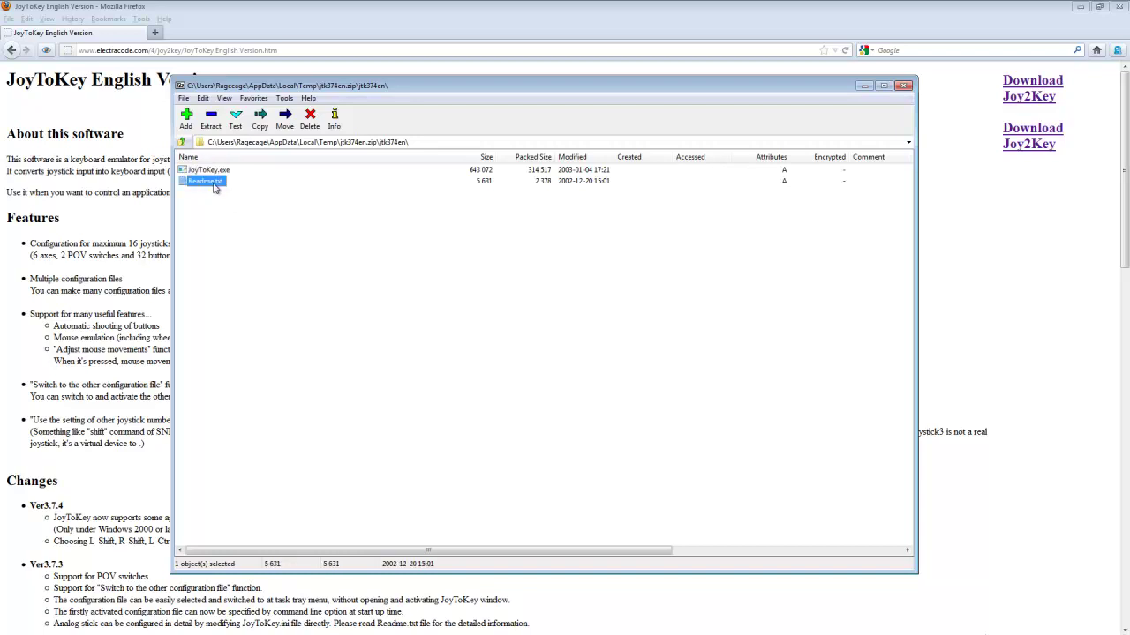
click(260, 211)
click(905, 85)
Step: Switch to the extracted jtk374en folder on drive D and launch JoyToKey.exe
key(alt+Tab)
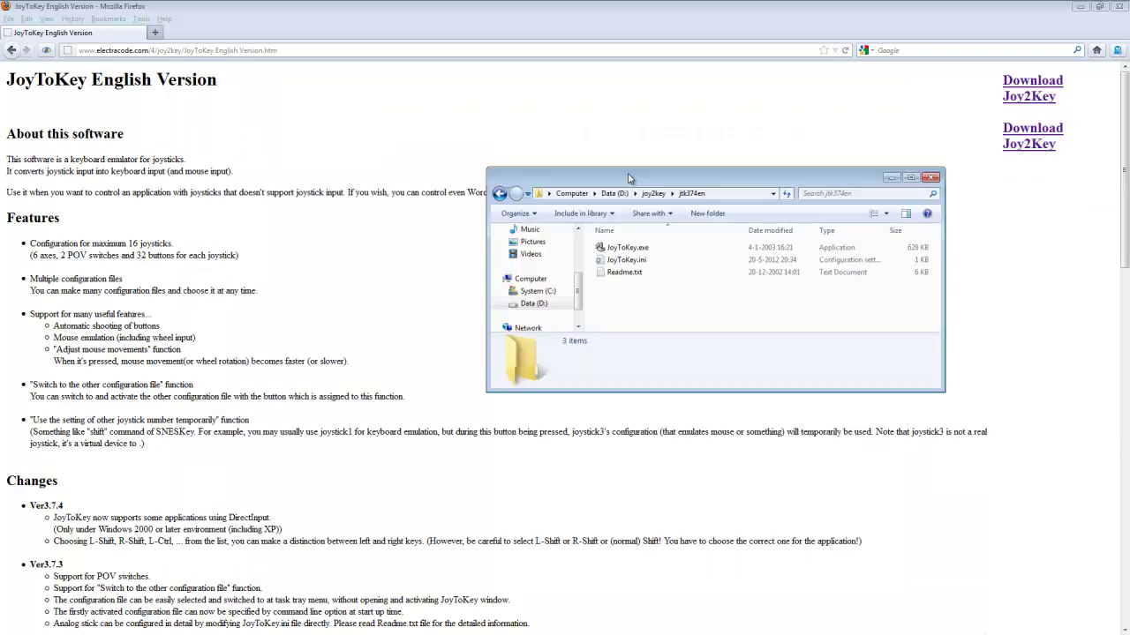
double_click(639, 253)
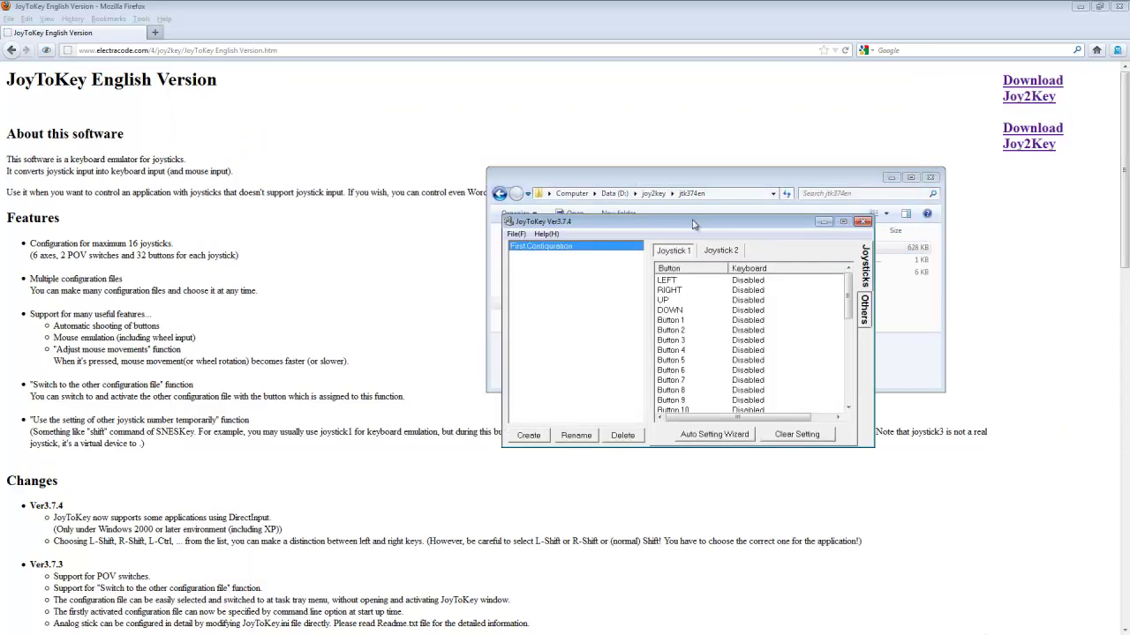
drag(694, 224, 781, 104)
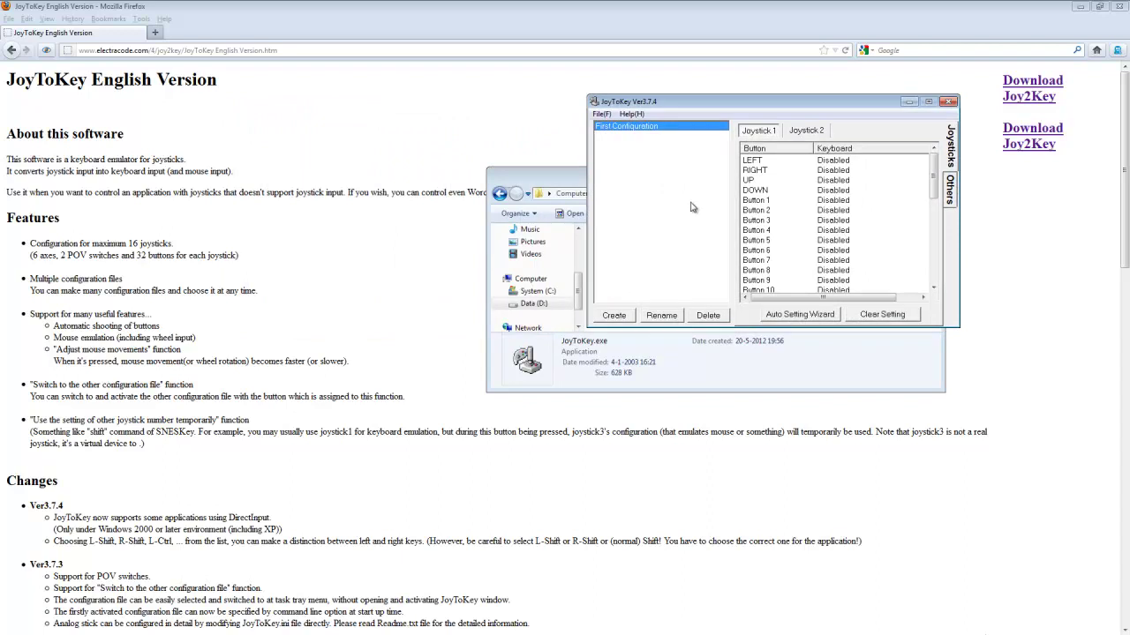
Step: Examine the direction and button assignments listed for Joystick 1
click(836, 163)
click(839, 174)
click(845, 190)
scroll(845, 220, down, 8)
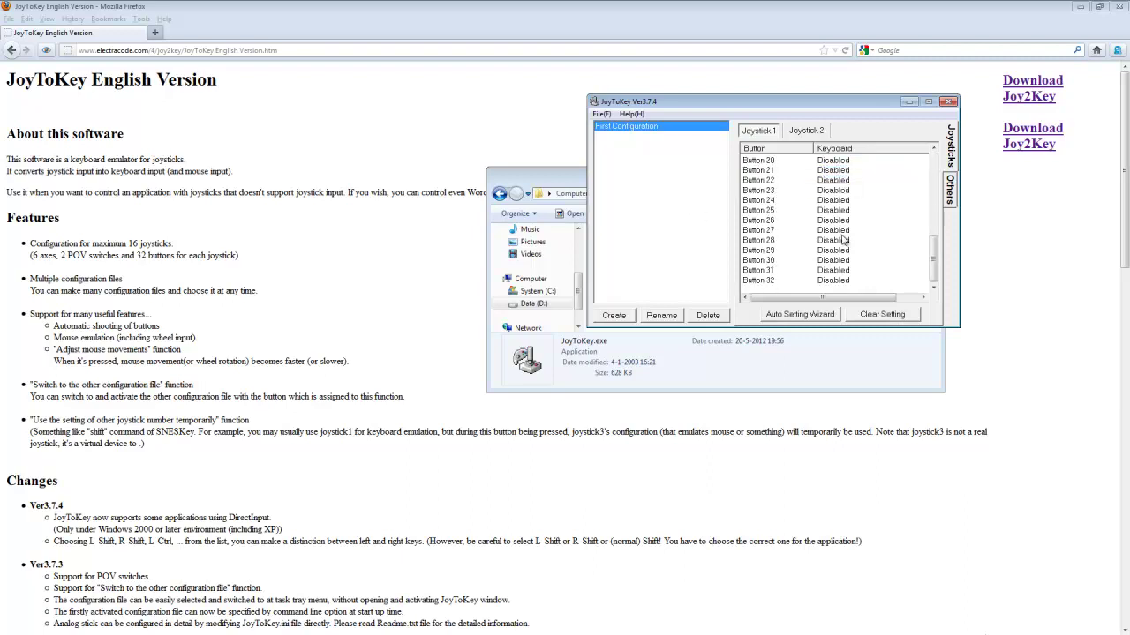
scroll(845, 239, up, 8)
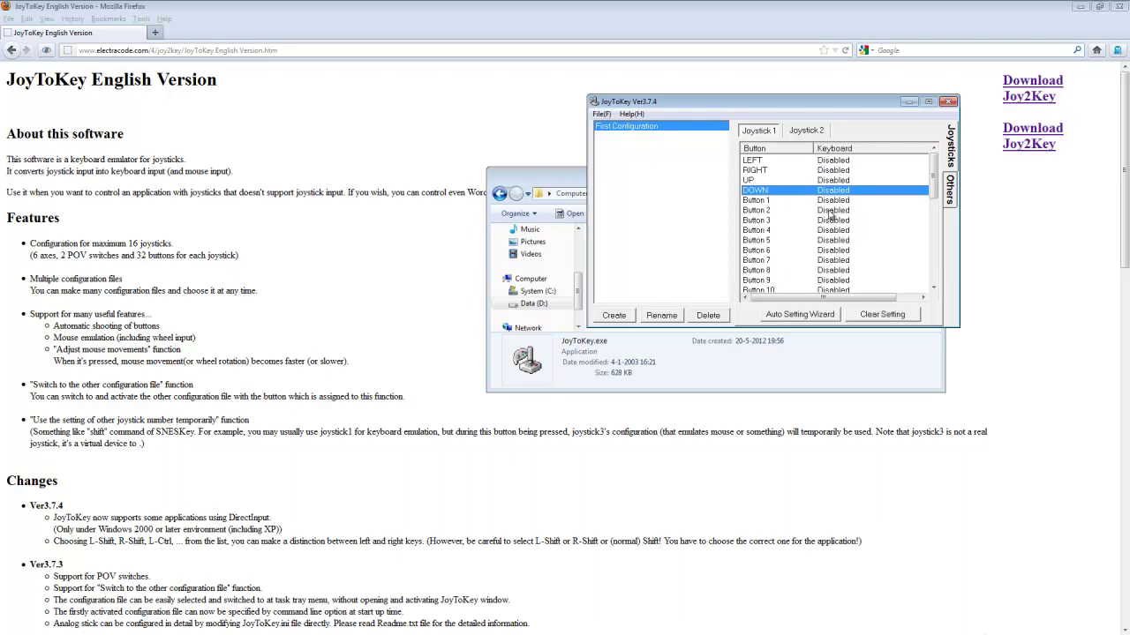
scroll(826, 212, down, 3)
scroll(825, 212, up, 3)
Step: Enable the use of axes other than X and Y and the use of POV switches
click(950, 196)
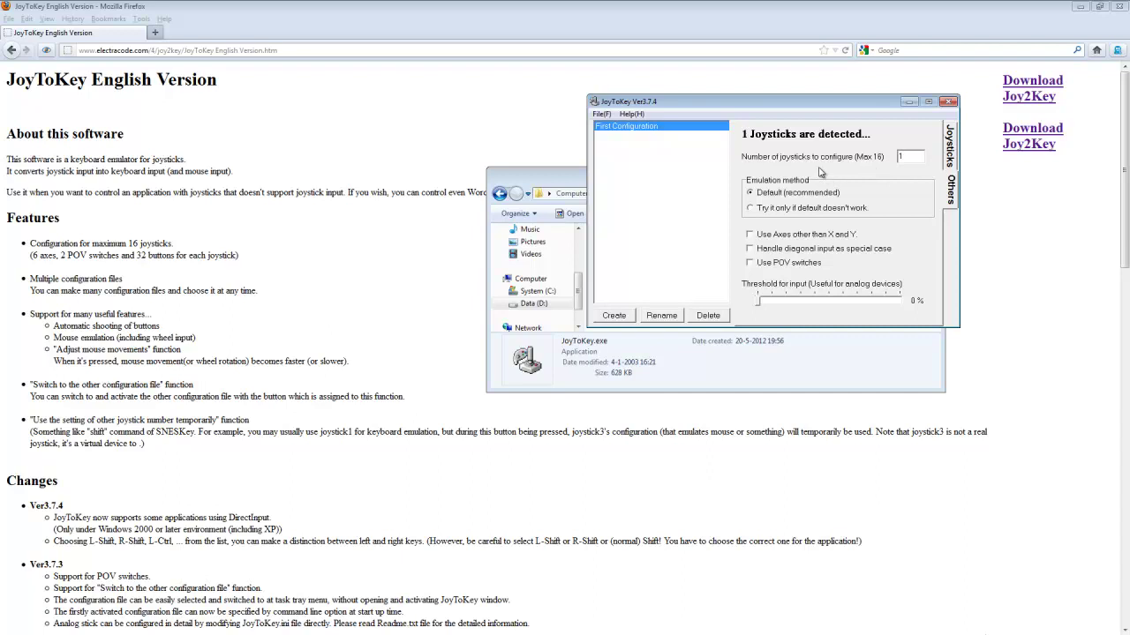
click(751, 236)
click(750, 237)
click(750, 265)
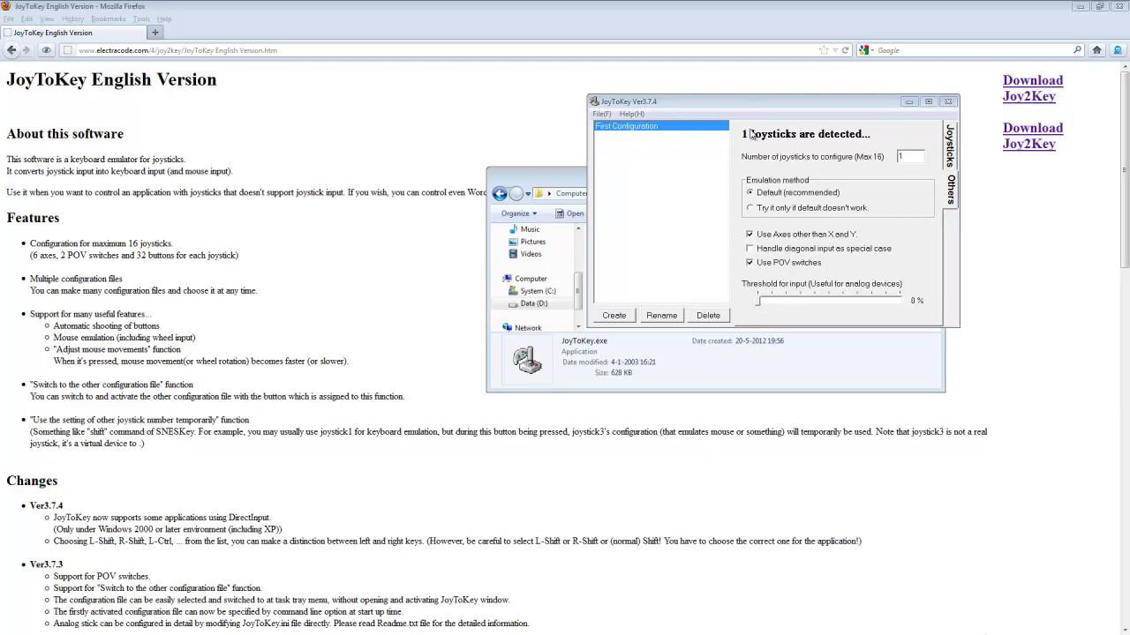
drag(760, 108, 714, 107)
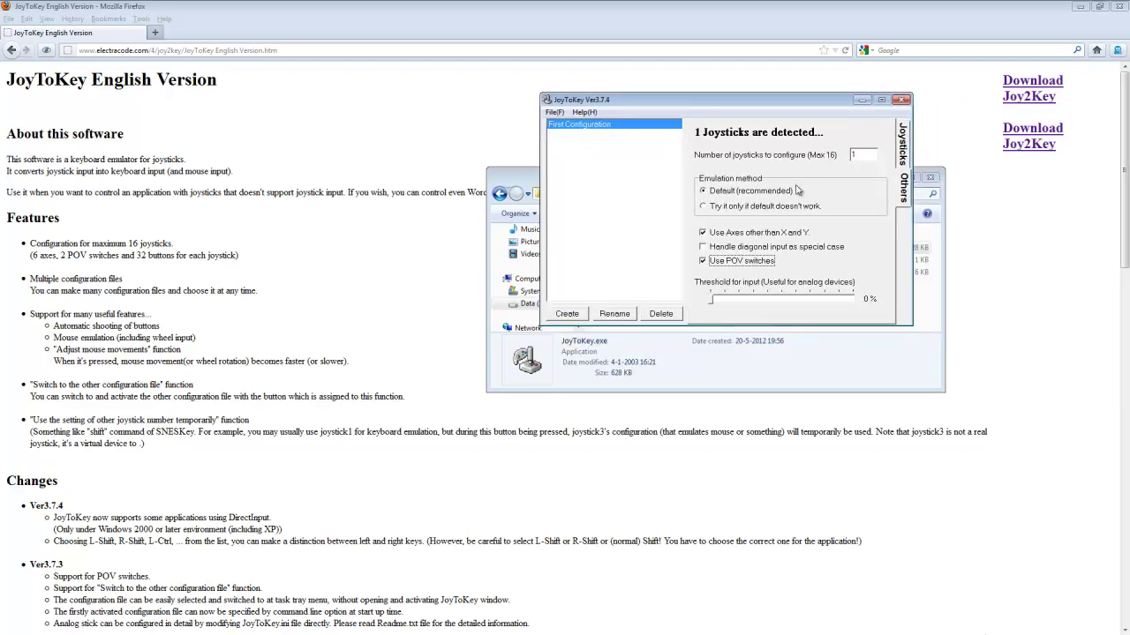
Step: Return to the Joystick 1 assignments and look through the list of axes and buttons
click(903, 150)
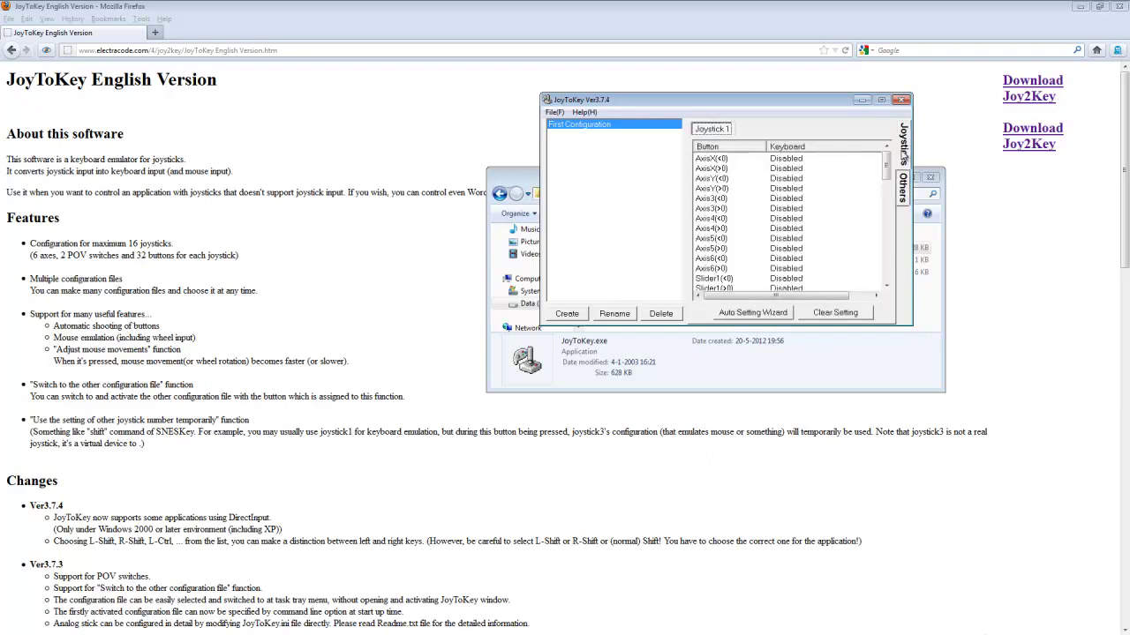
click(778, 160)
scroll(718, 173, down, 5)
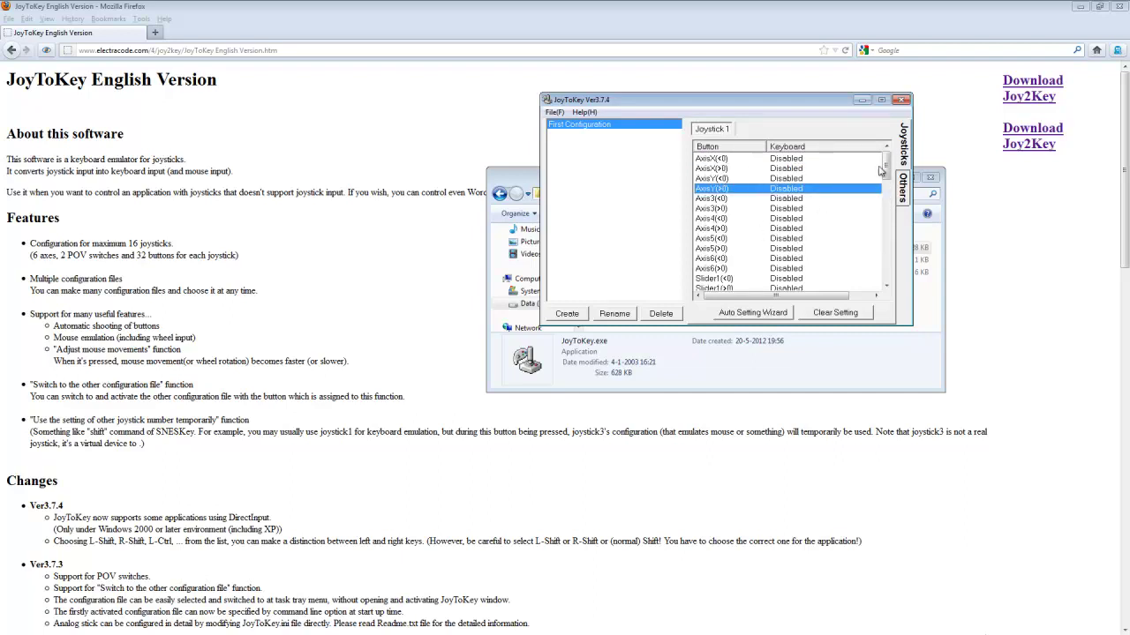
click(890, 201)
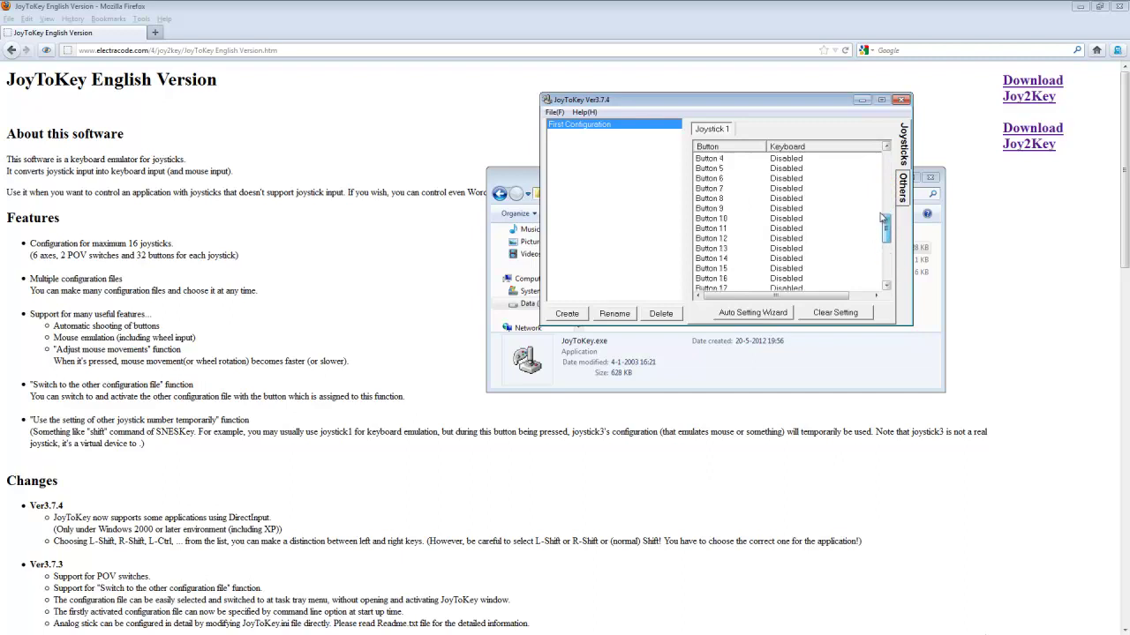
drag(790, 111, 771, 127)
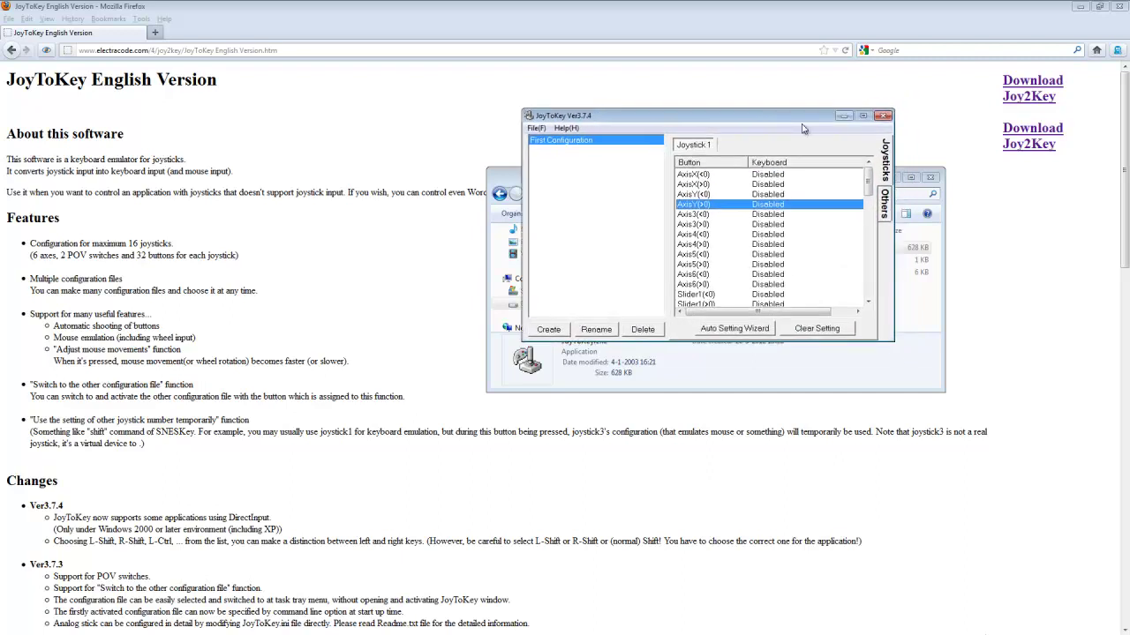
drag(801, 126, 839, 166)
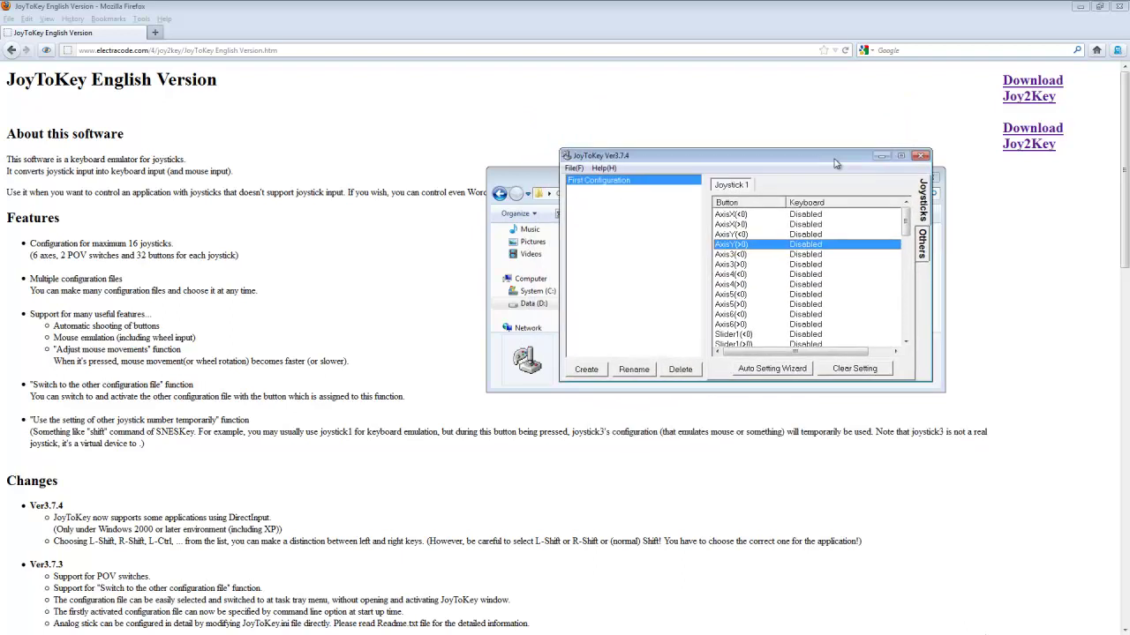
Step: Examine the negative and positive AxisX and AxisY entries in the Joystick 1 list
click(732, 216)
click(734, 224)
click(739, 234)
click(744, 245)
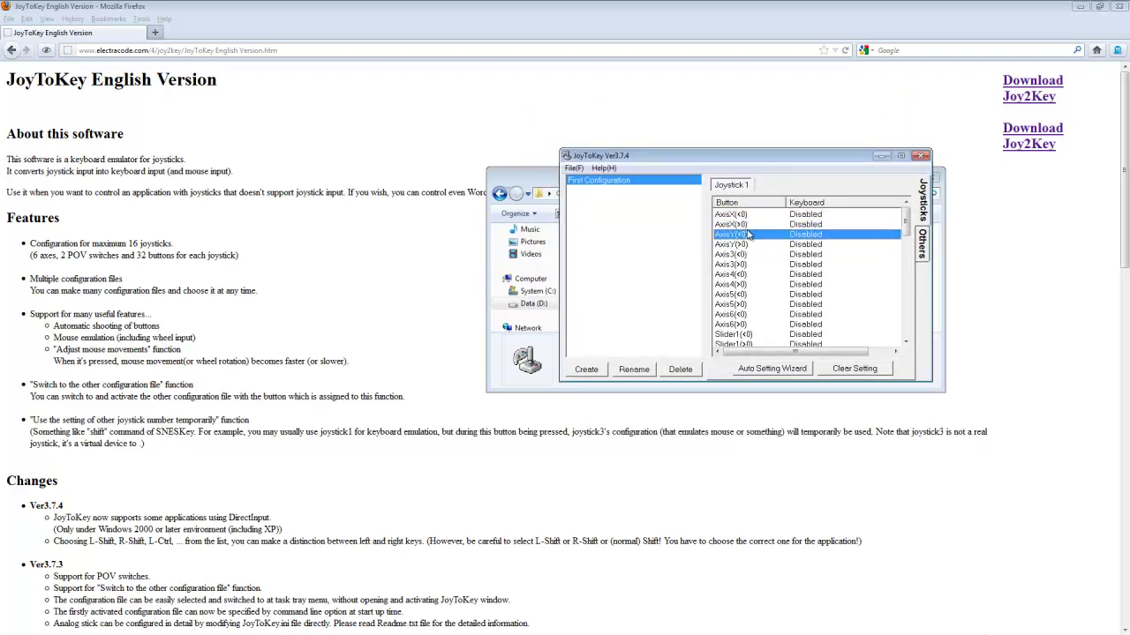
key(Up)
key(Up)
key(Up)
key(Down)
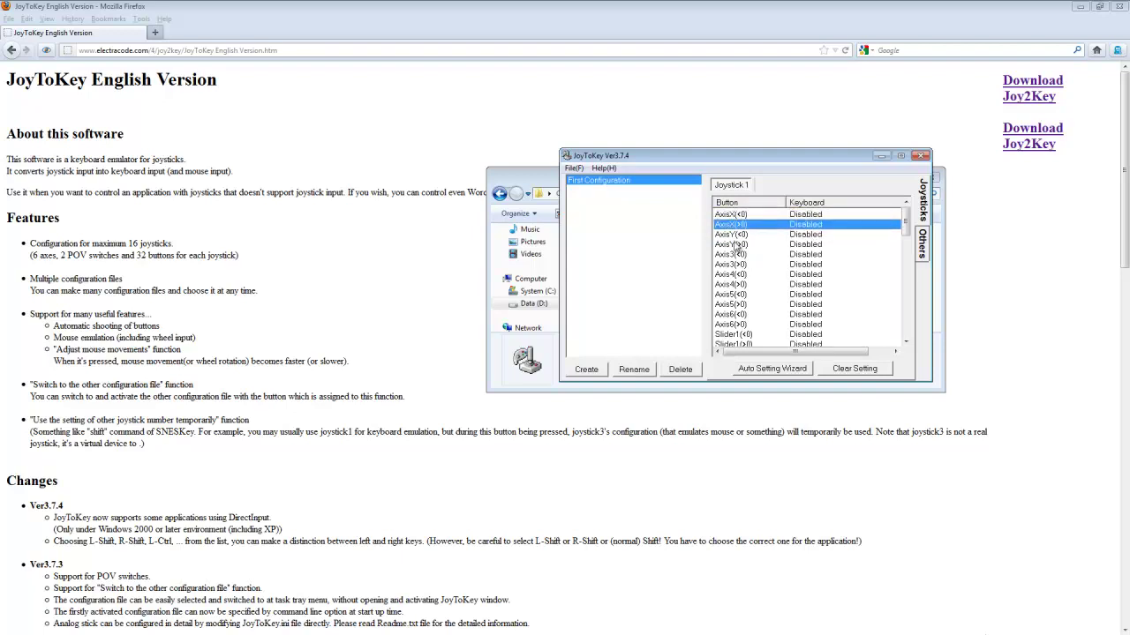
Step: Examine the Axis3, Axis4 and Axis5 entries in the Joystick 1 list
click(746, 257)
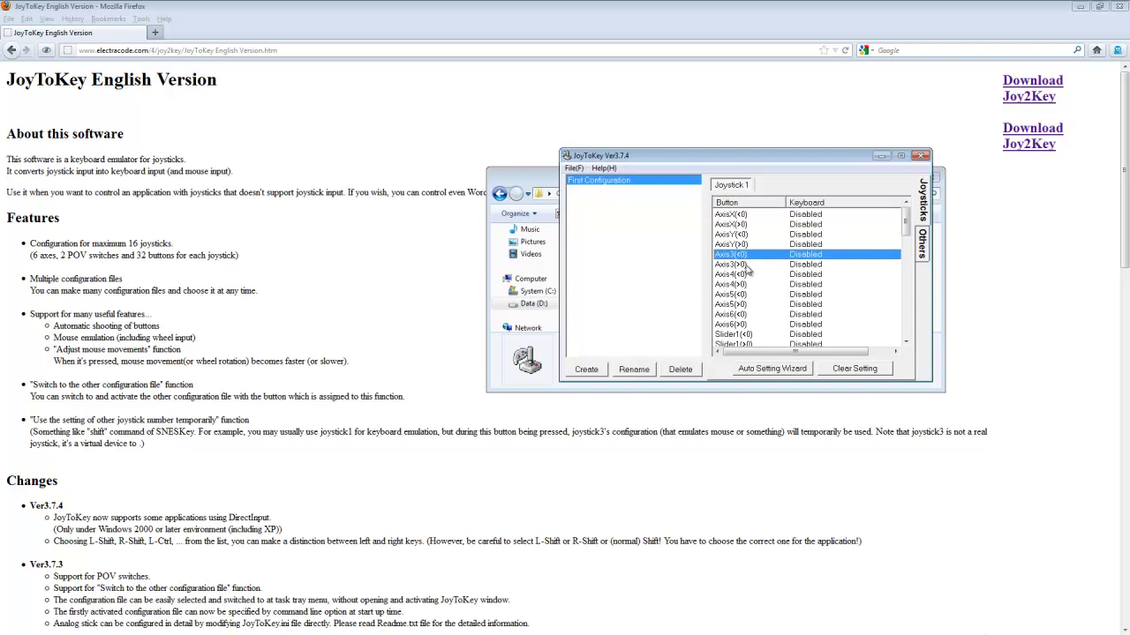
click(746, 266)
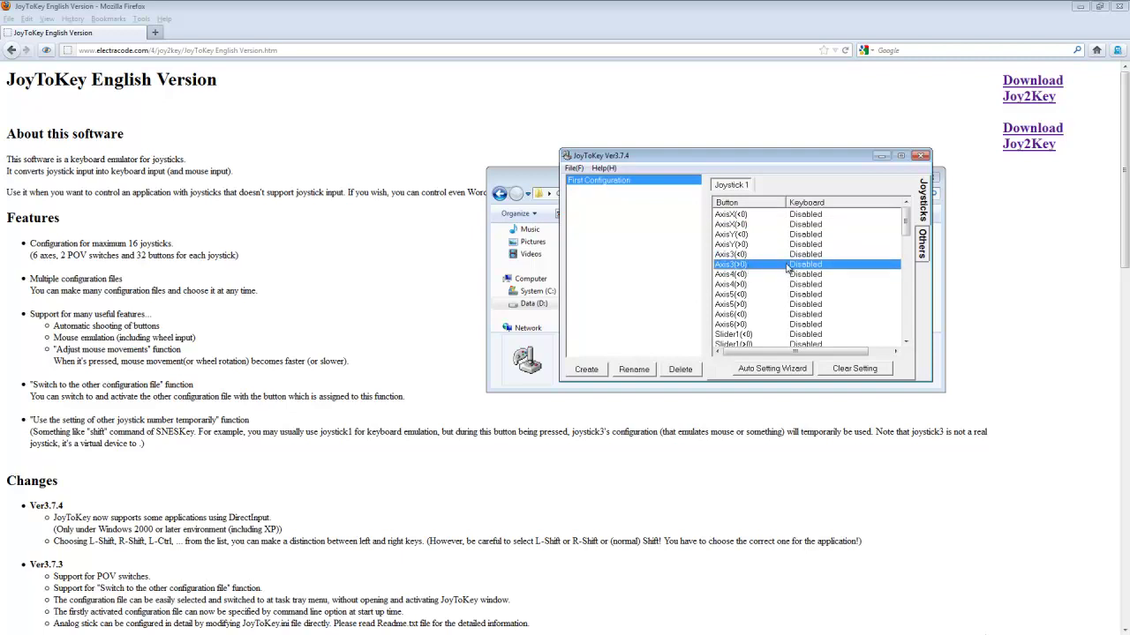
scroll(790, 275, down, 1)
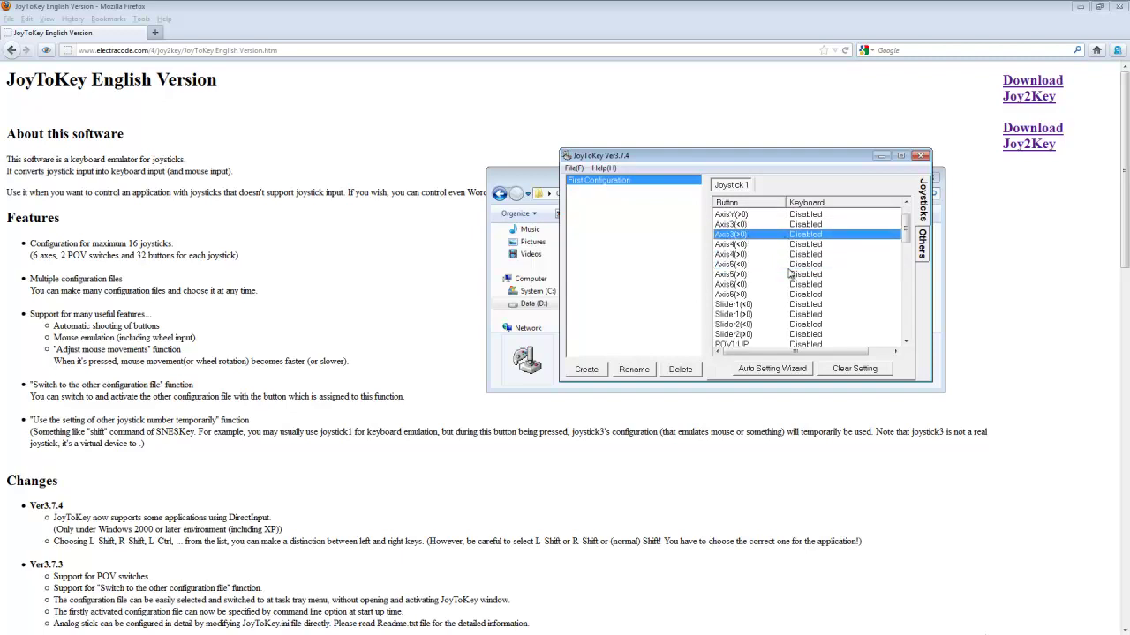
click(748, 245)
key(Down)
key(Down)
key(Down)
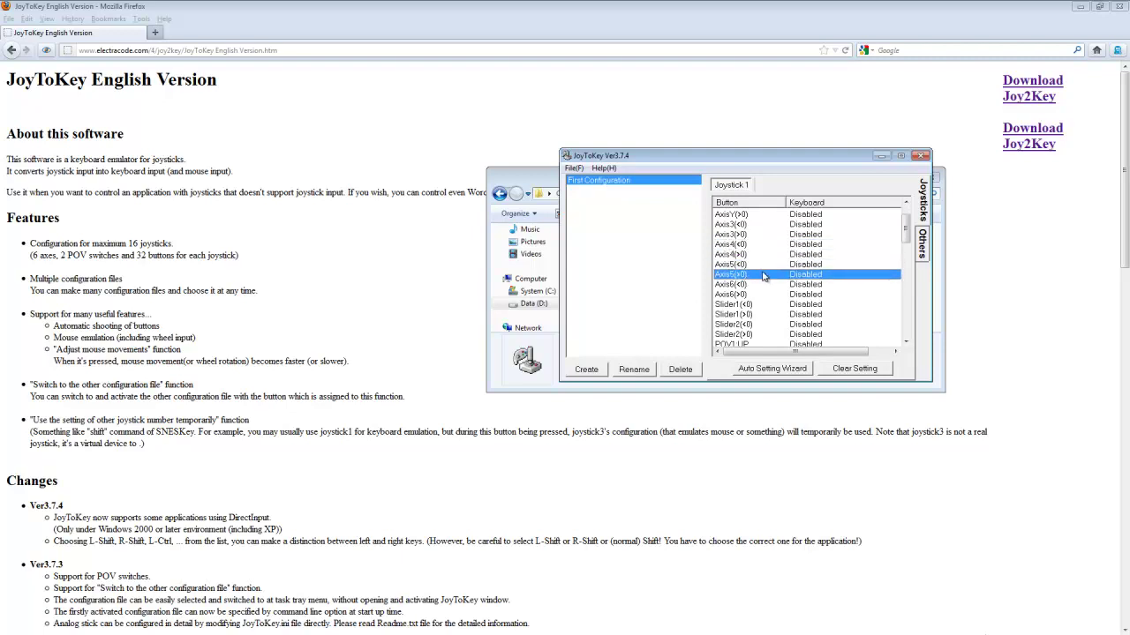
scroll(765, 276, down, 1)
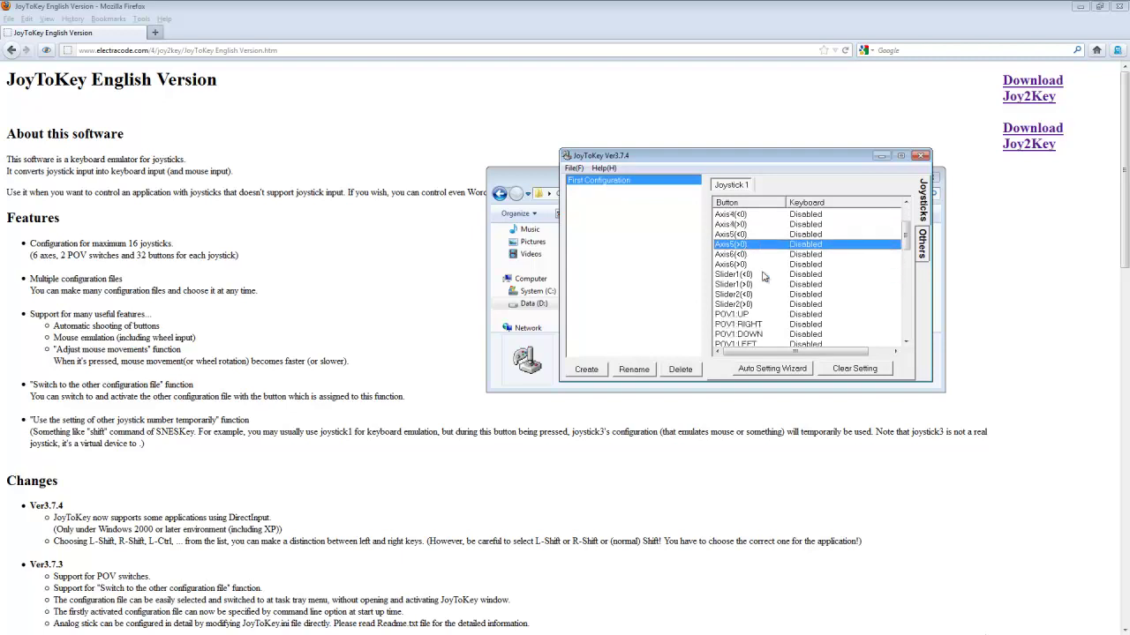
Step: Examine the POV1 direction entries in the Joystick 1 list
click(741, 315)
scroll(742, 316, down, 2)
scroll(743, 320, up, 2)
scroll(746, 305, down, 3)
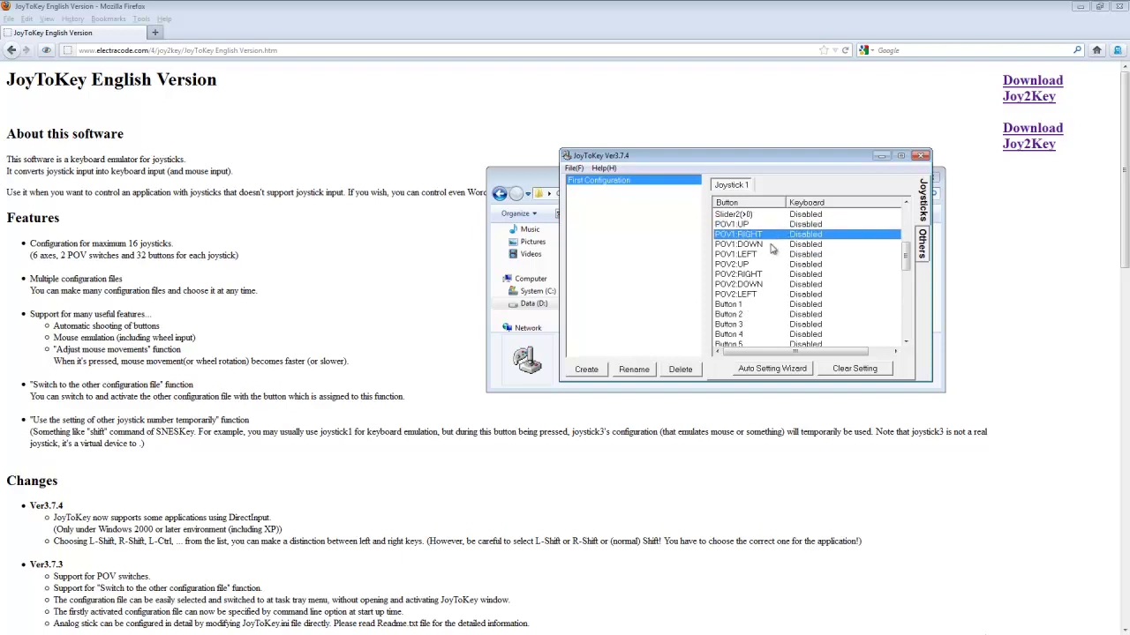
click(765, 247)
click(764, 256)
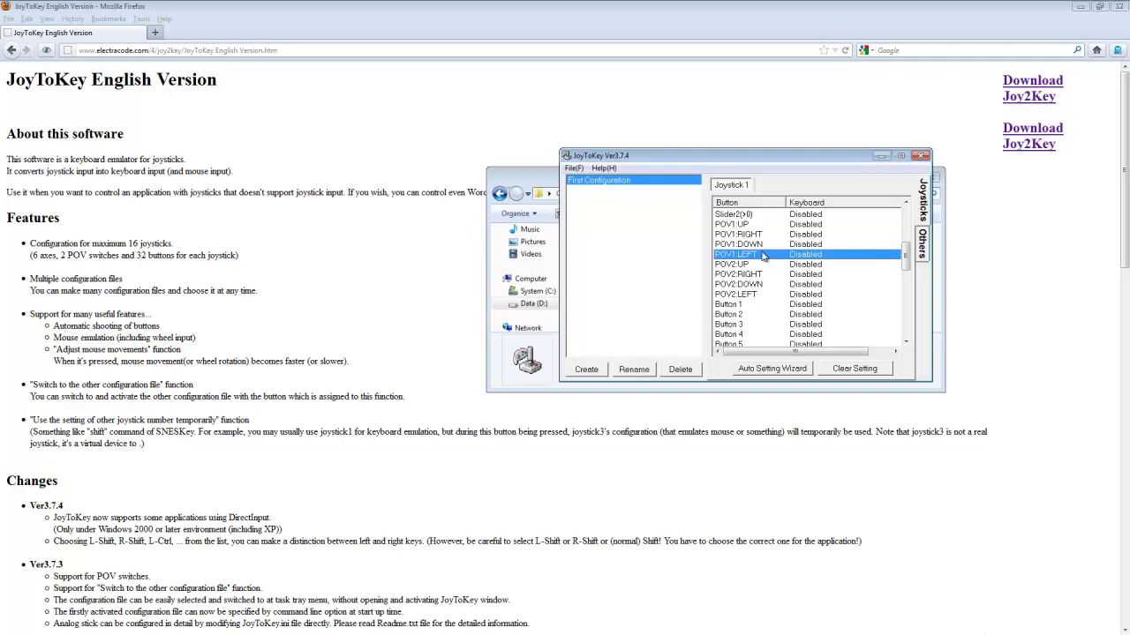
drag(770, 255, 763, 300)
Step: Examine the Button 1 through Button 10 entries in the Joystick 1 list
scroll(762, 294, down, 2)
click(760, 246)
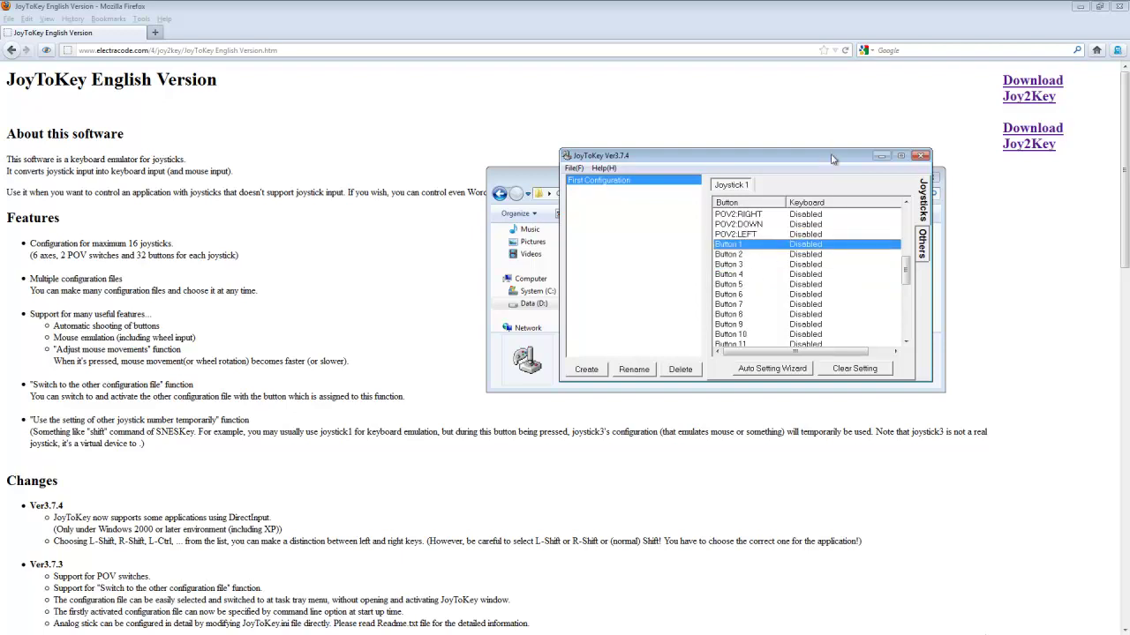
key(Down)
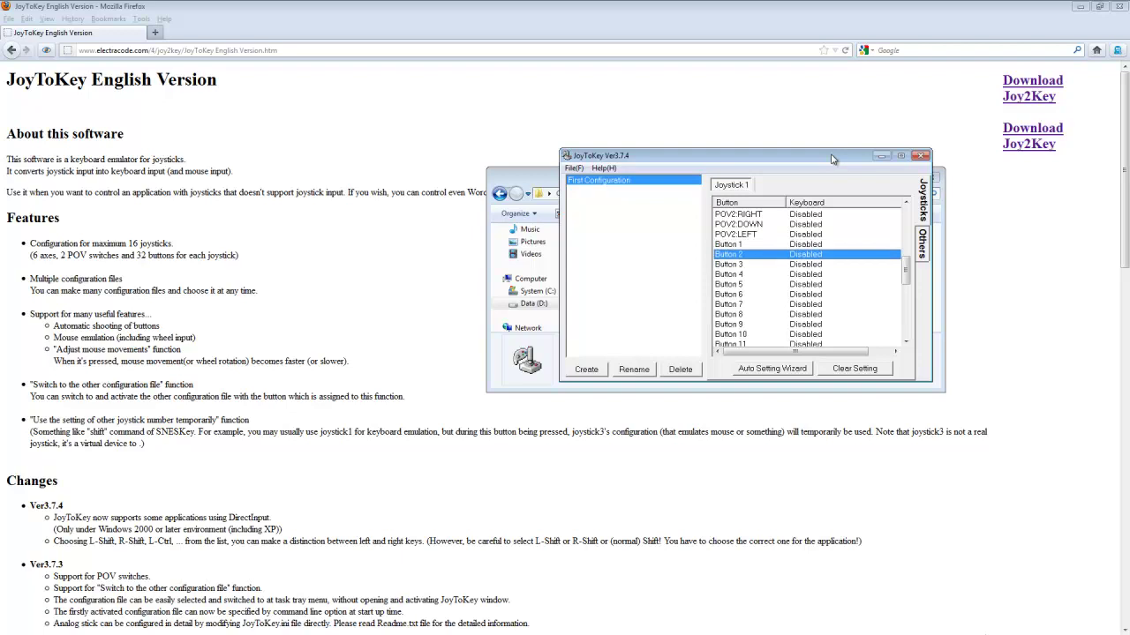
key(Down)
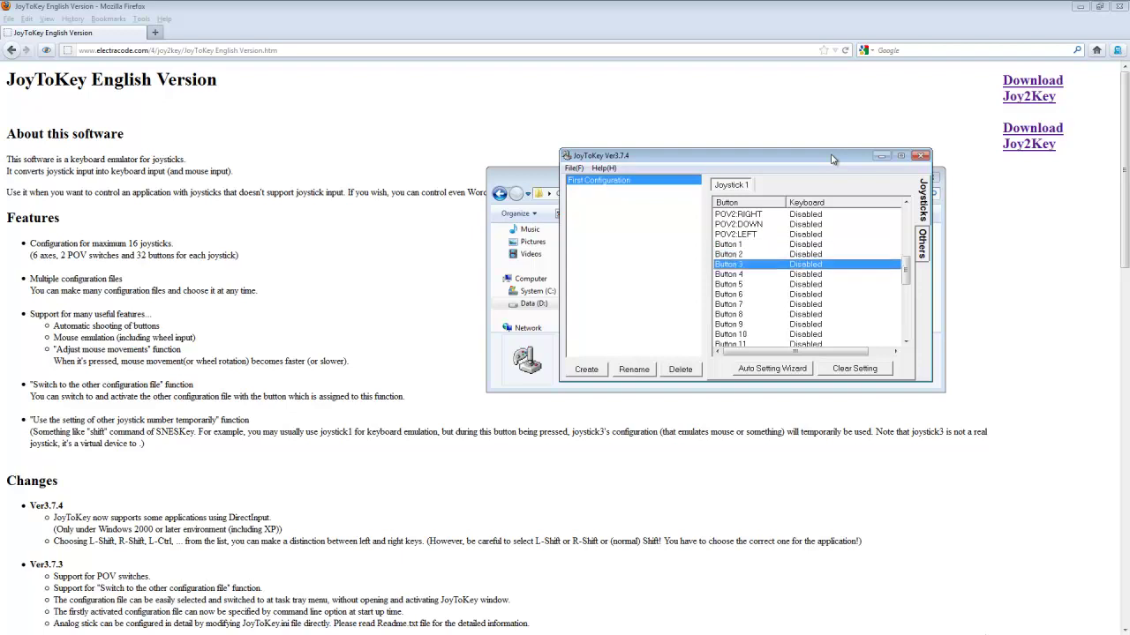
key(Down)
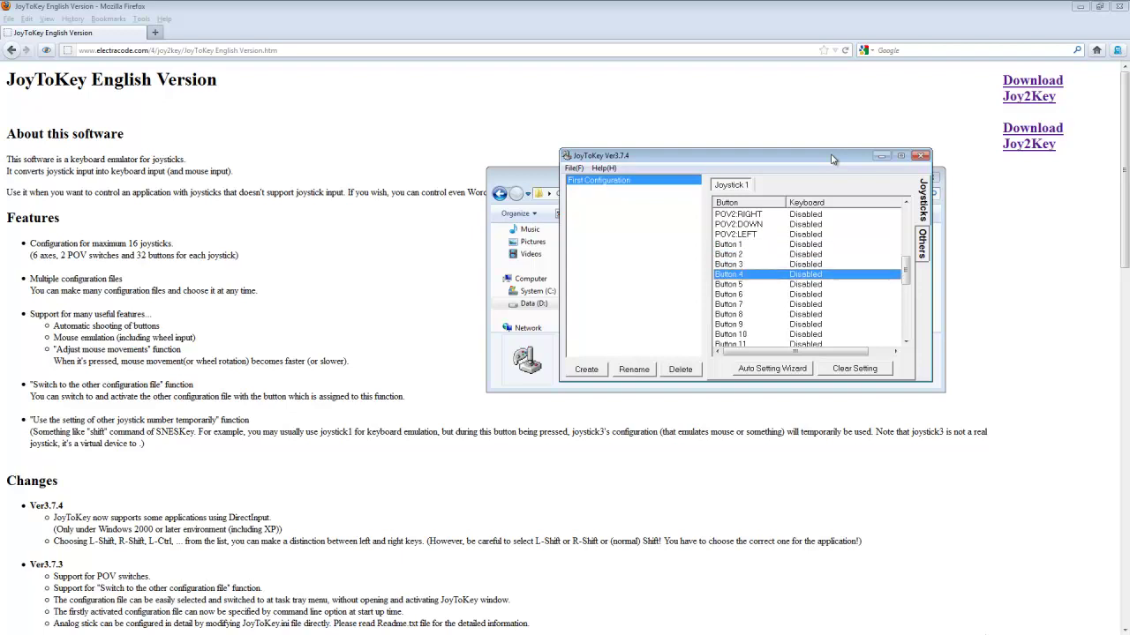
key(Down)
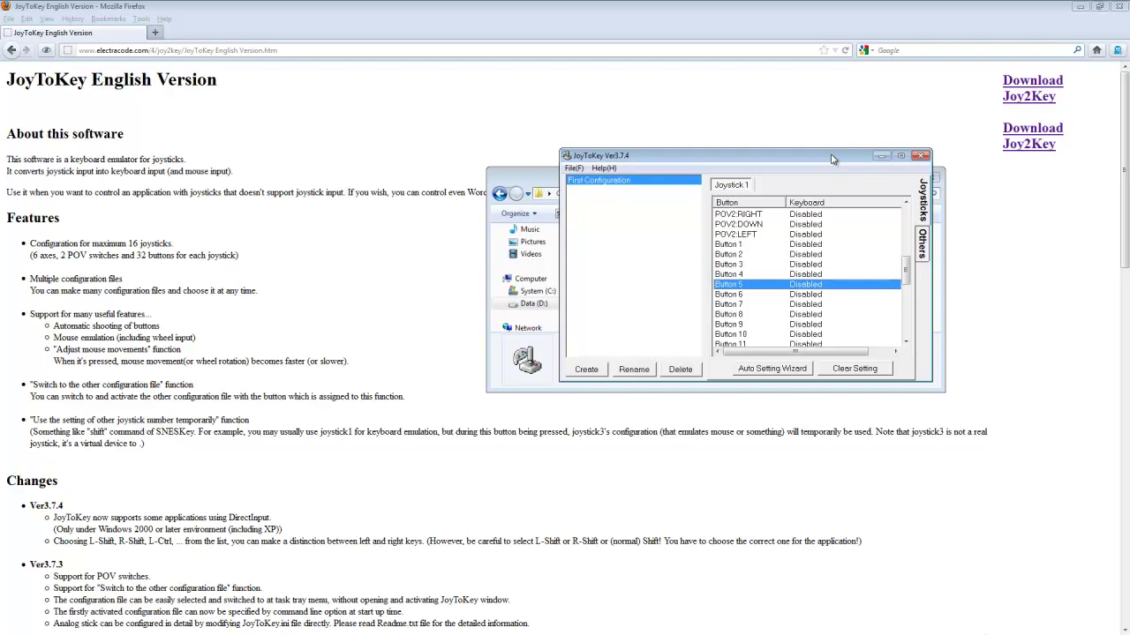
key(Down)
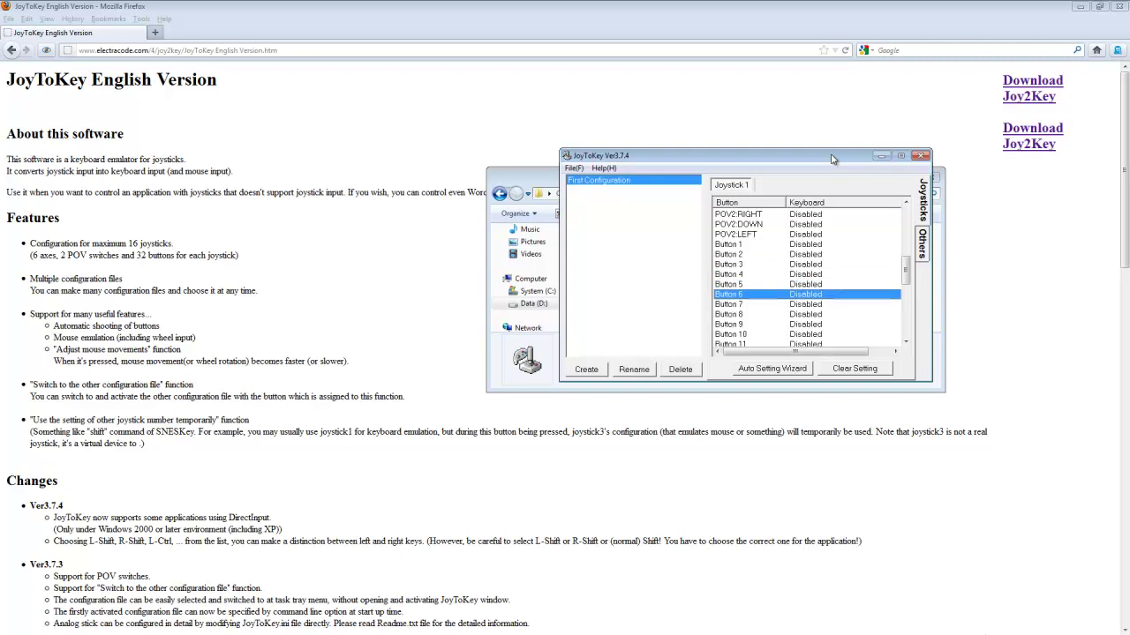
key(Down)
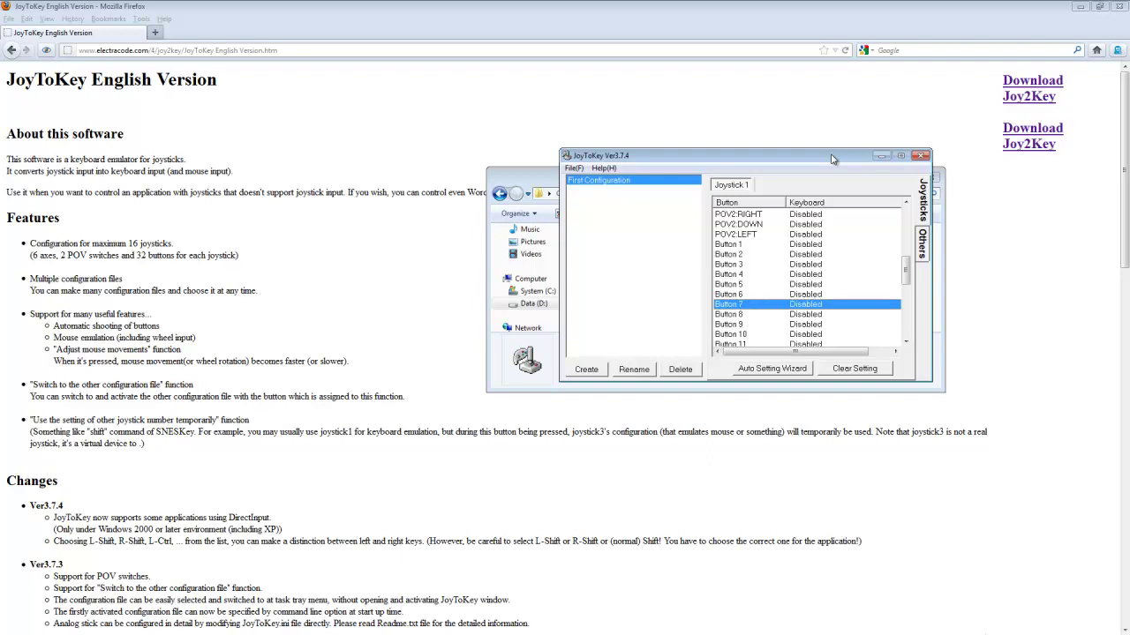
key(Down)
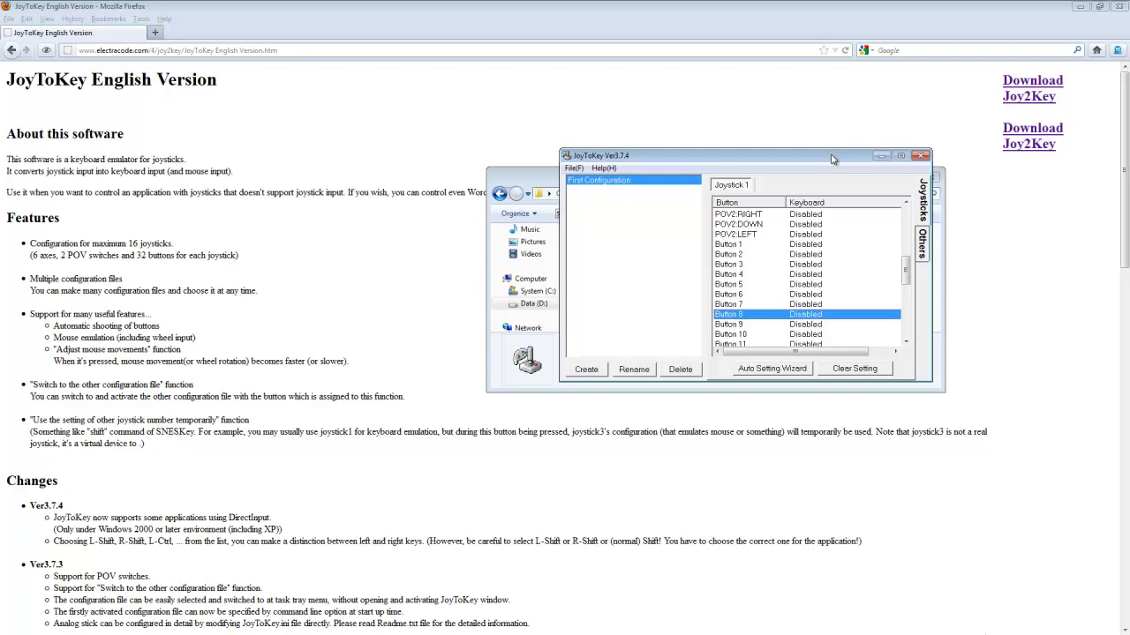
key(Down)
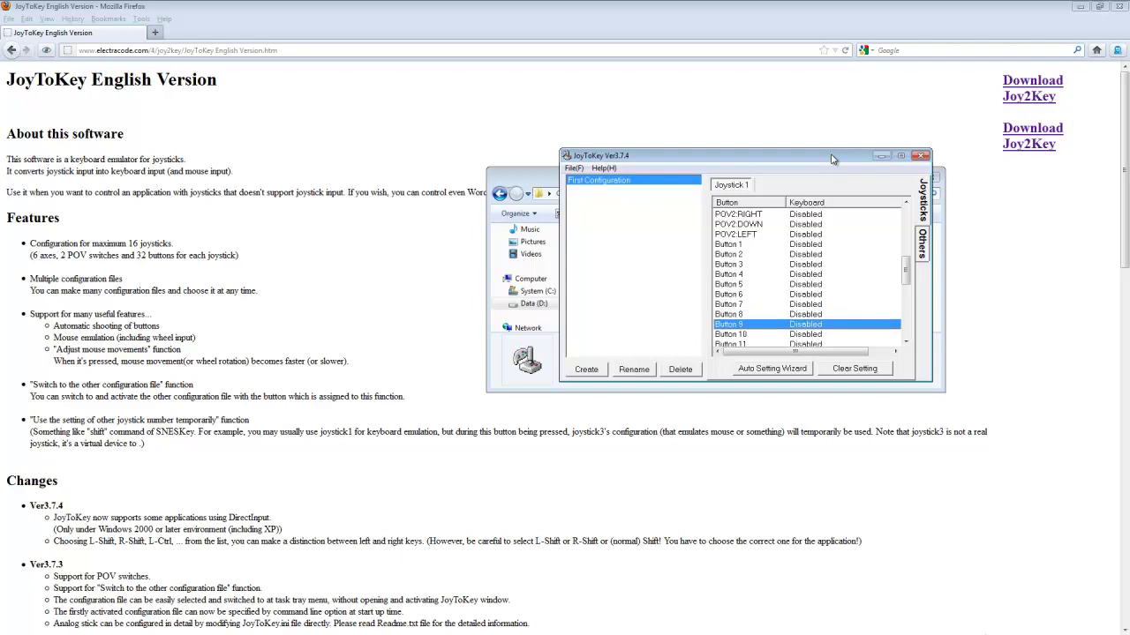
scroll(803, 265, down, 3)
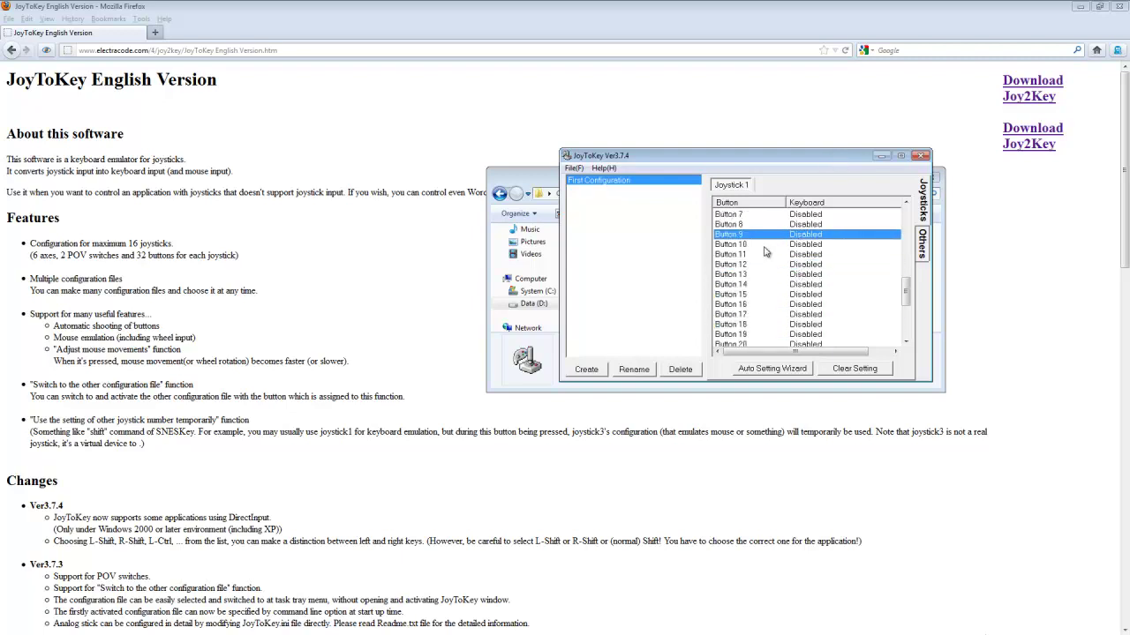
click(752, 246)
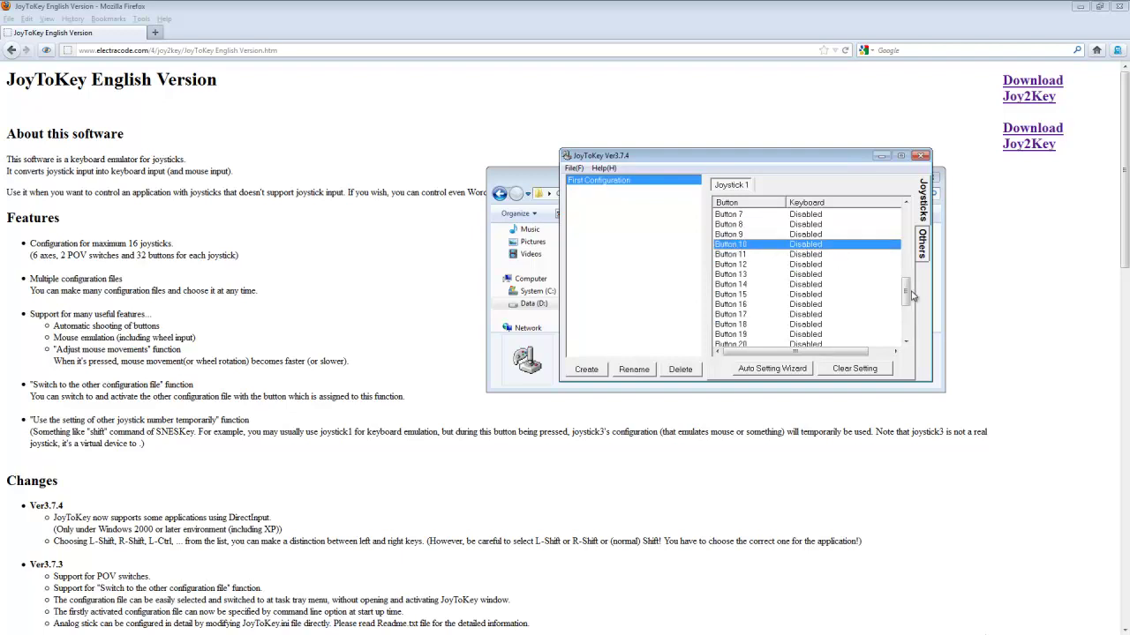
Step: Assign mouse emulation to AxisX(<0) with a horizontal cursor movement of -70
drag(907, 291, 908, 224)
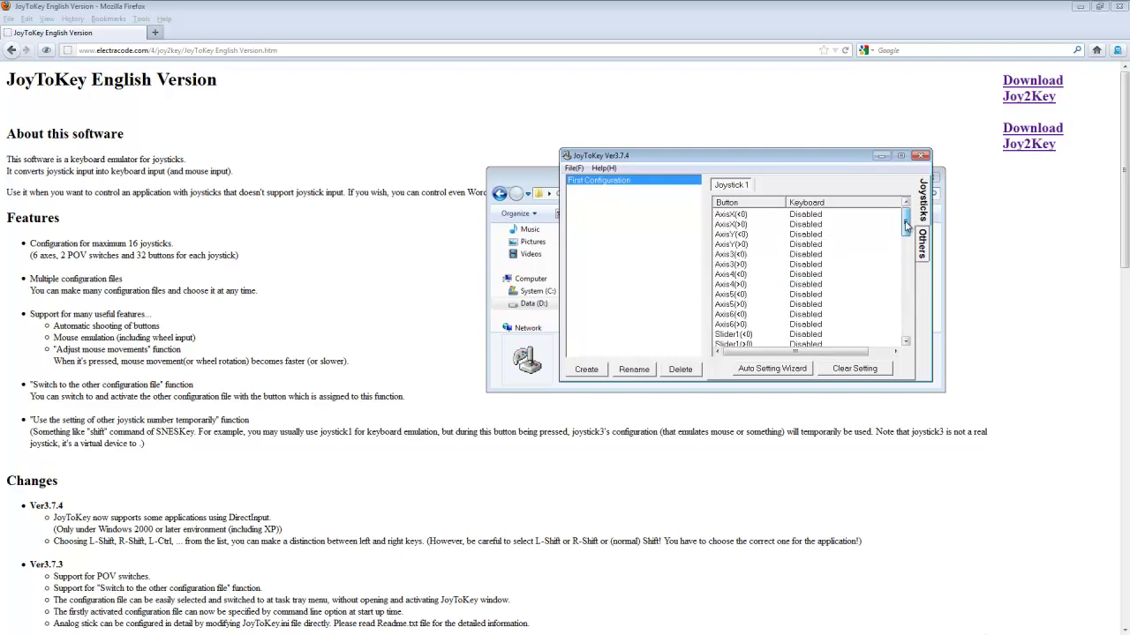
double_click(783, 216)
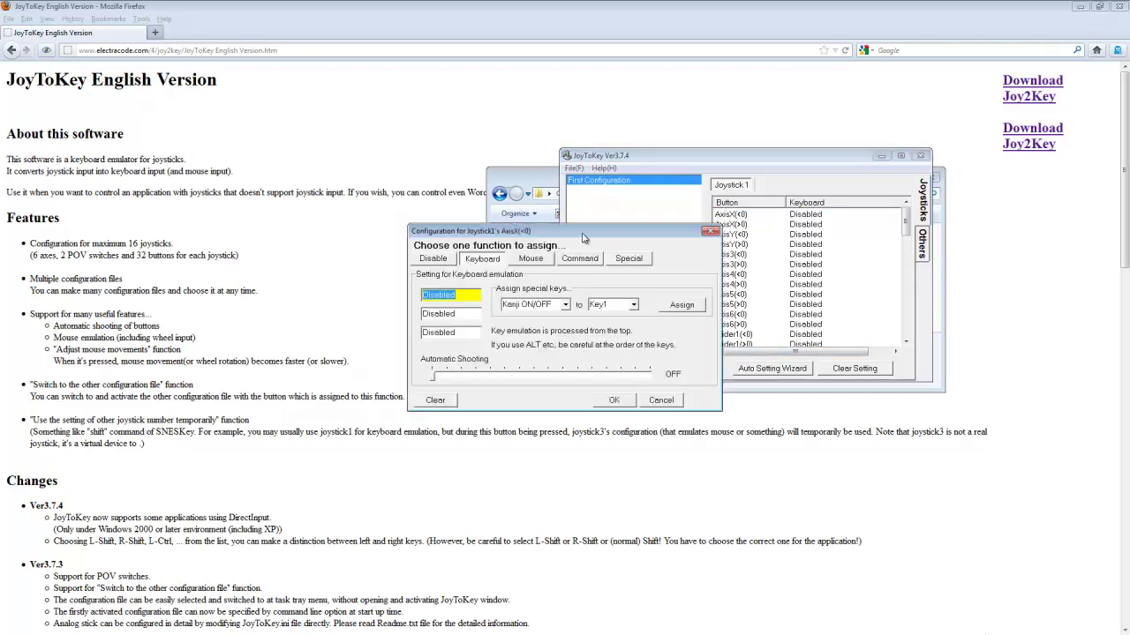
drag(582, 236, 830, 257)
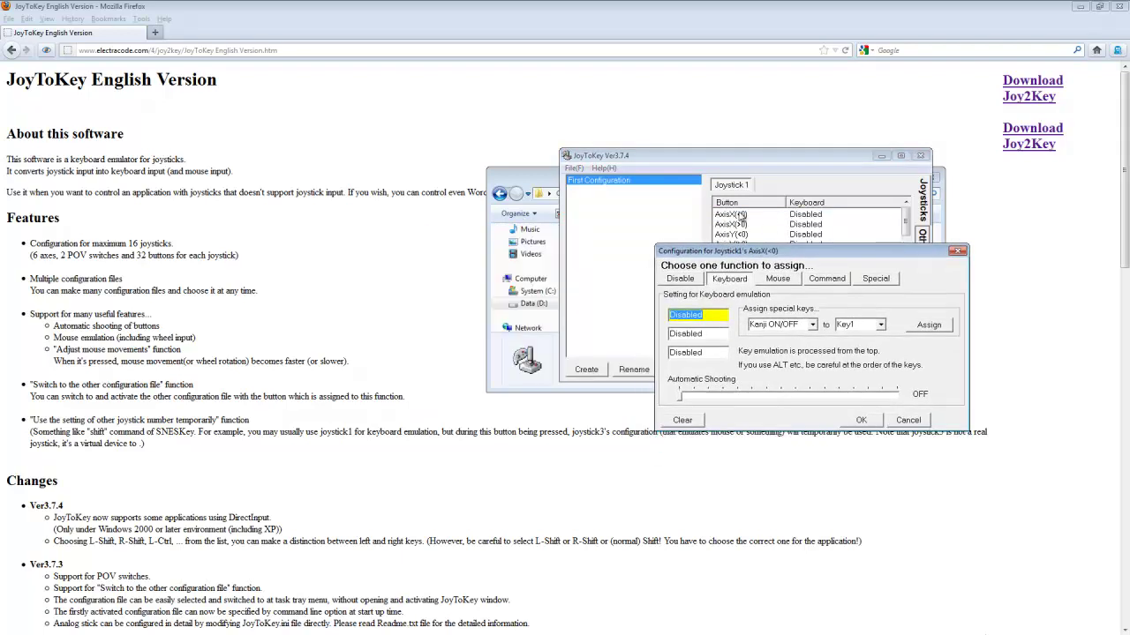
click(777, 279)
mouse_move(724, 334)
mouse_down()
mouse_move(704, 341)
mouse_move(713, 338)
mouse_up()
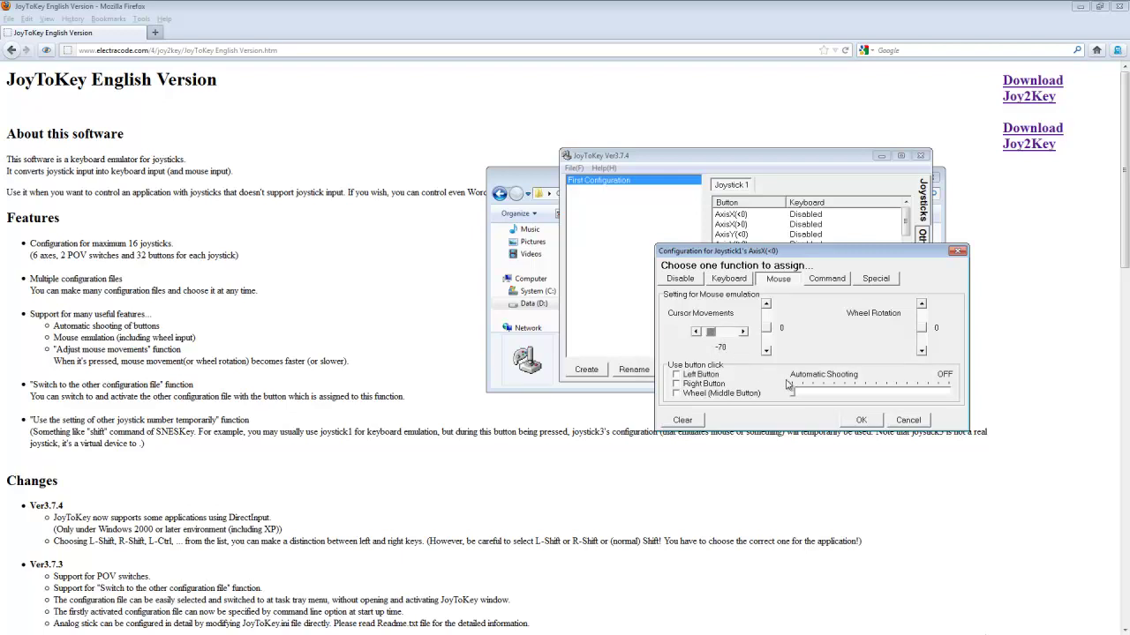
click(861, 421)
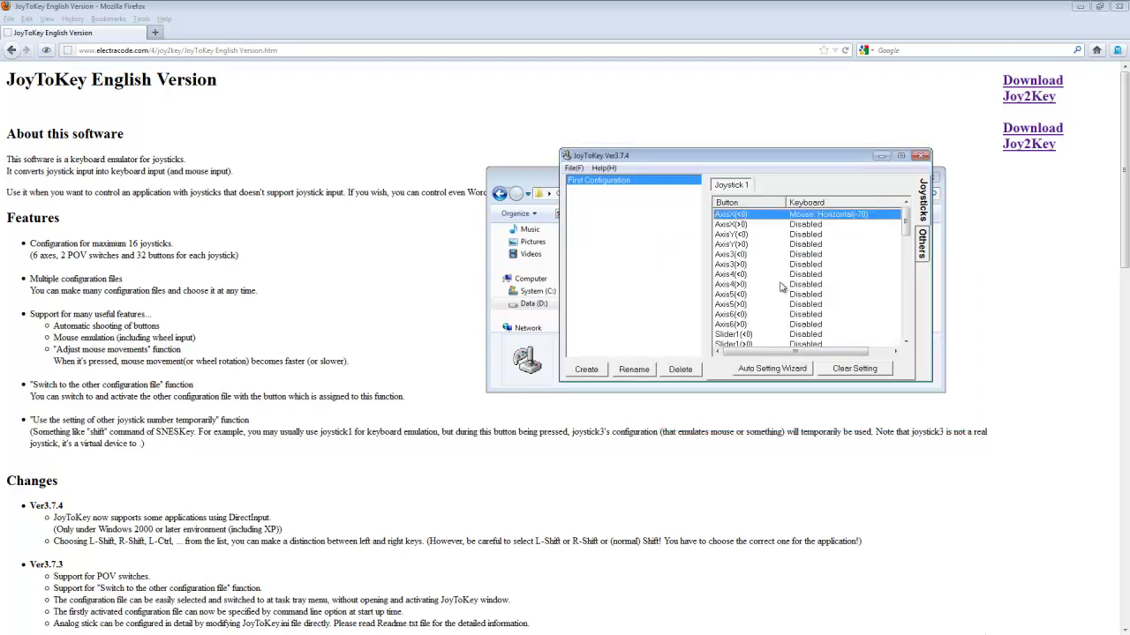
Step: Assign mouse emulation to AxisX(>0) with a horizontal cursor movement of 70
double_click(812, 226)
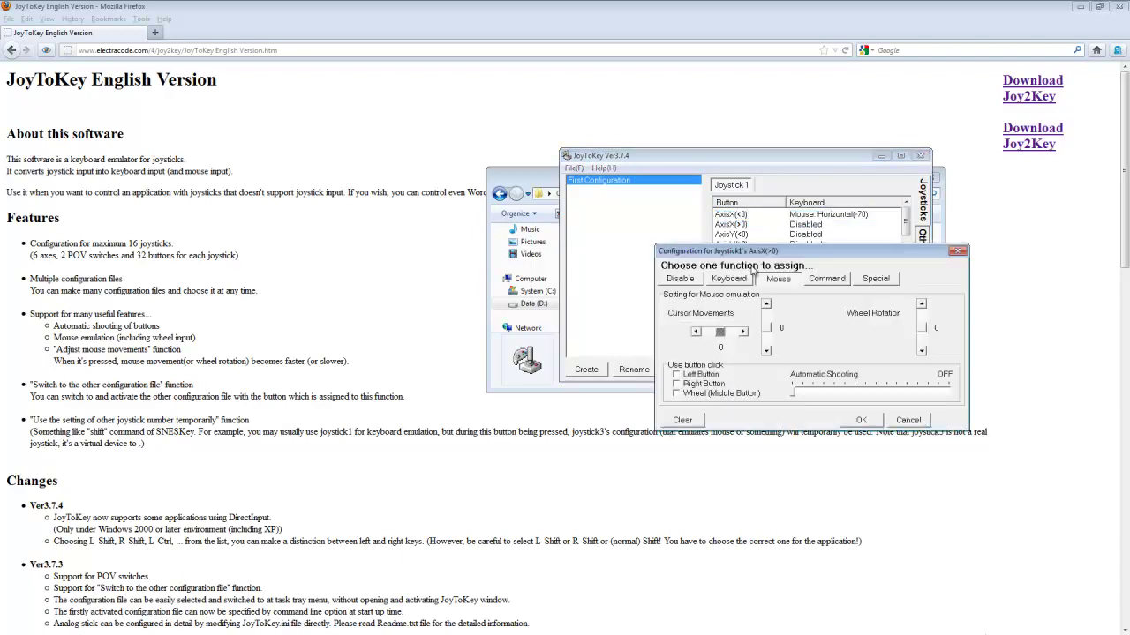
drag(721, 336, 729, 336)
click(743, 333)
click(743, 332)
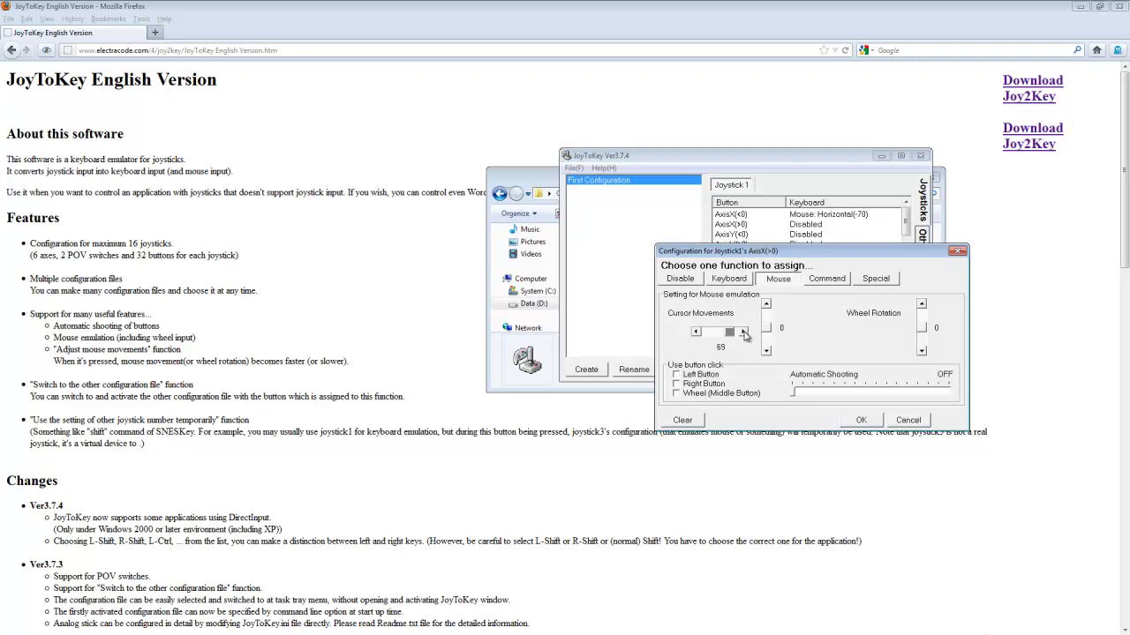
click(699, 376)
click(861, 421)
click(860, 421)
Step: Assign mouse emulation to AxisY(<0) with a vertical cursor movement of 70
double_click(810, 234)
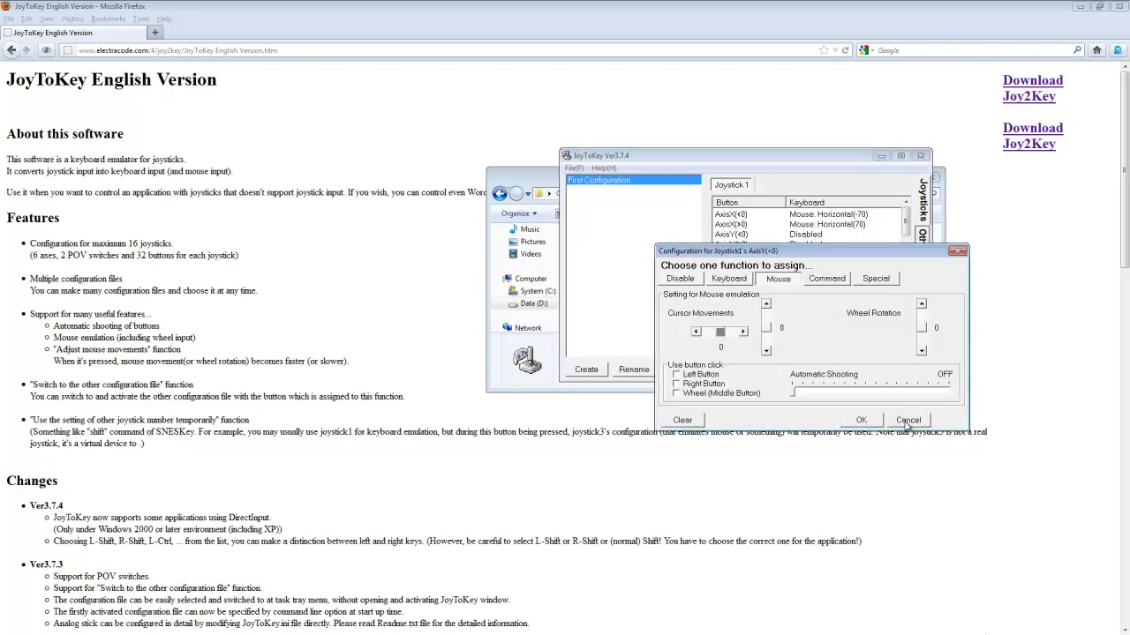
drag(768, 331, 767, 309)
click(862, 421)
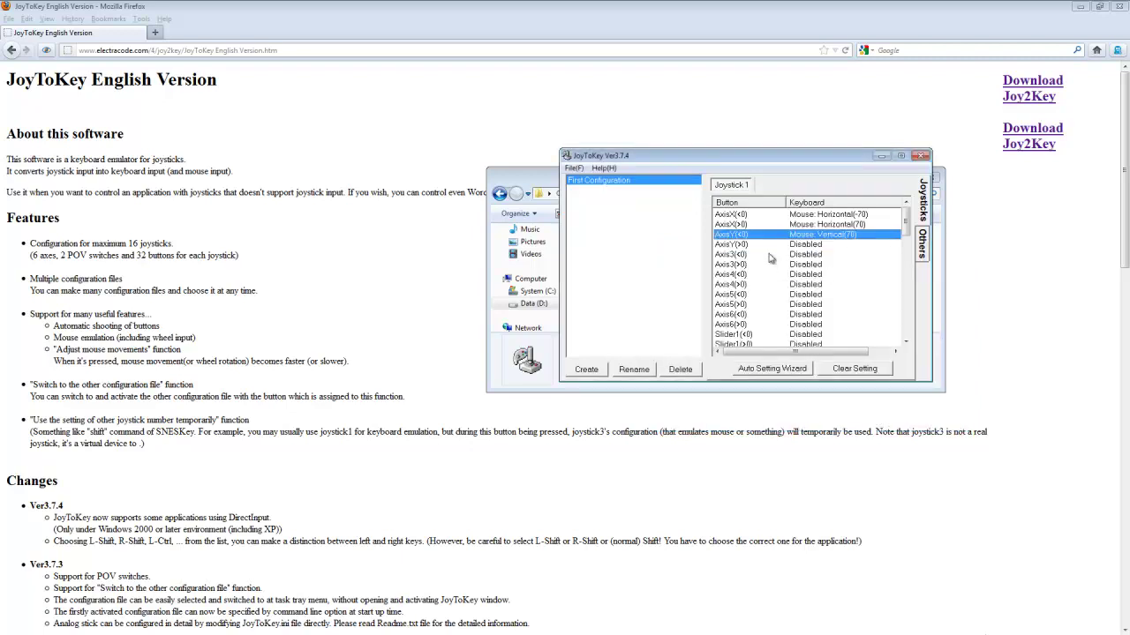
Step: Assign mouse emulation to AxisY(>0) with a vertical cursor movement of -70
click(751, 247)
double_click(774, 251)
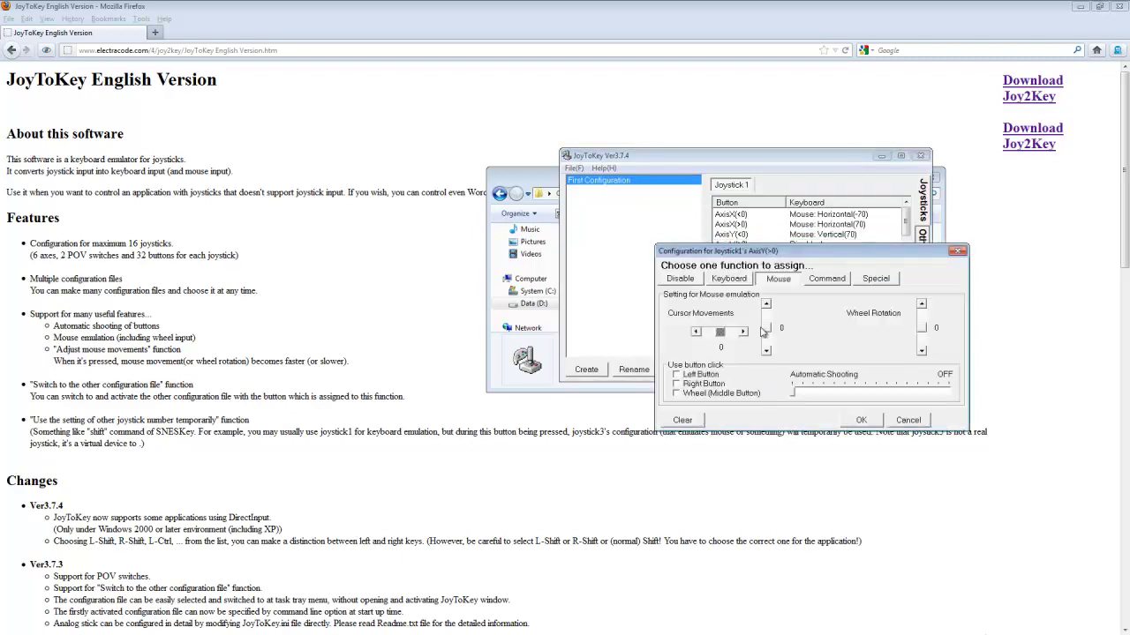
drag(767, 328, 766, 355)
click(861, 420)
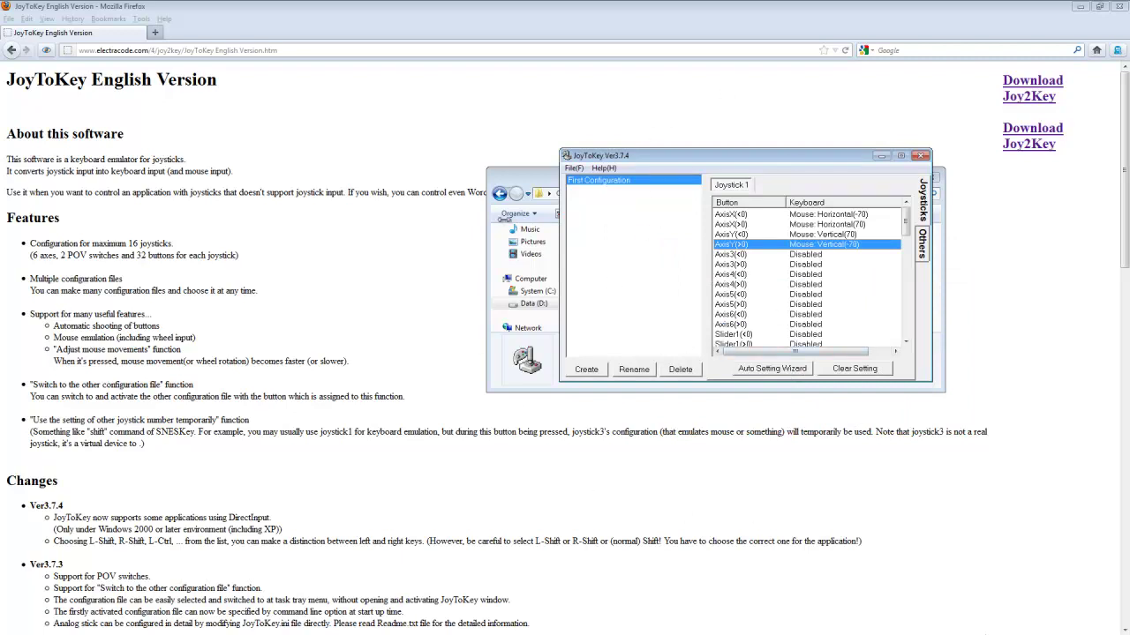
Step: Assign the Shift key to Axis3(<0) as its first keyboard emulation key
double_click(759, 255)
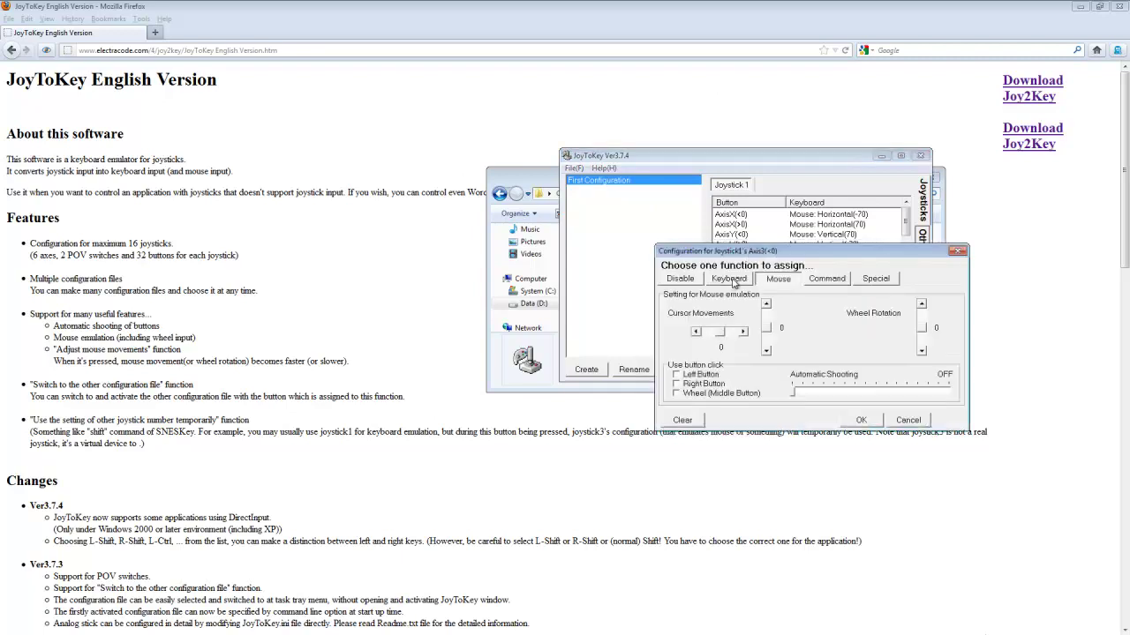
click(728, 279)
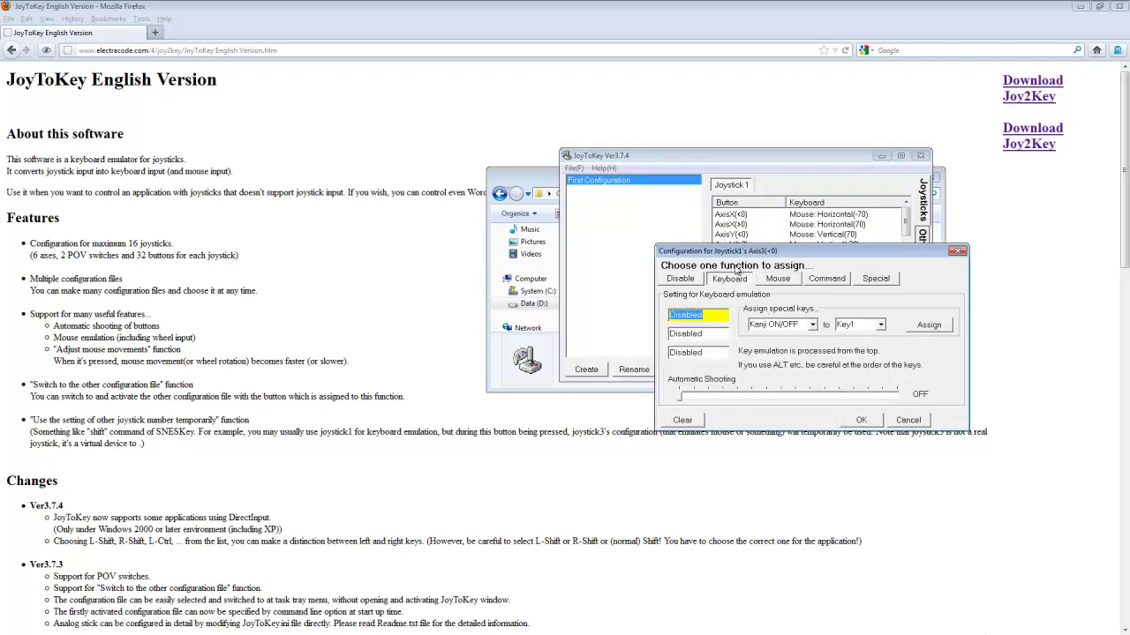
drag(744, 255, 725, 316)
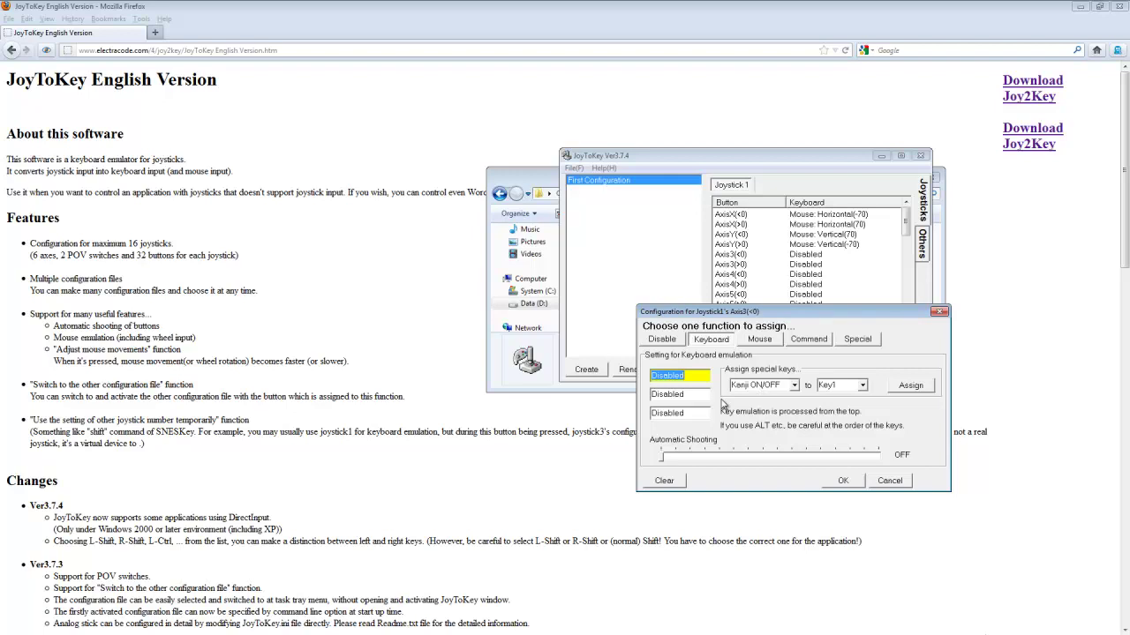
key(shift)
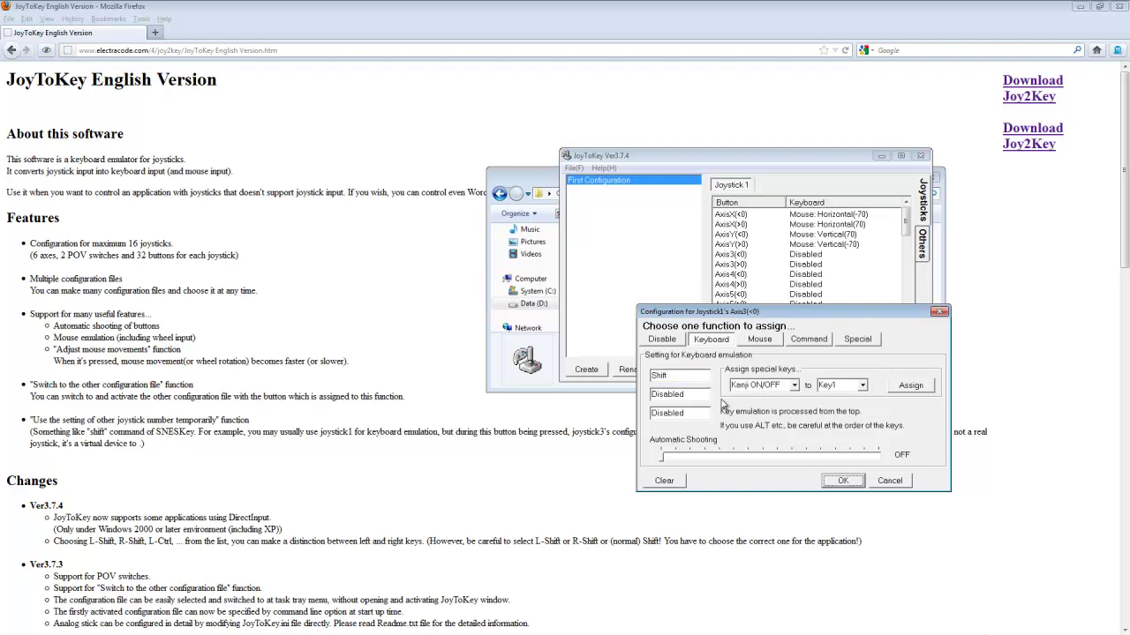
click(683, 374)
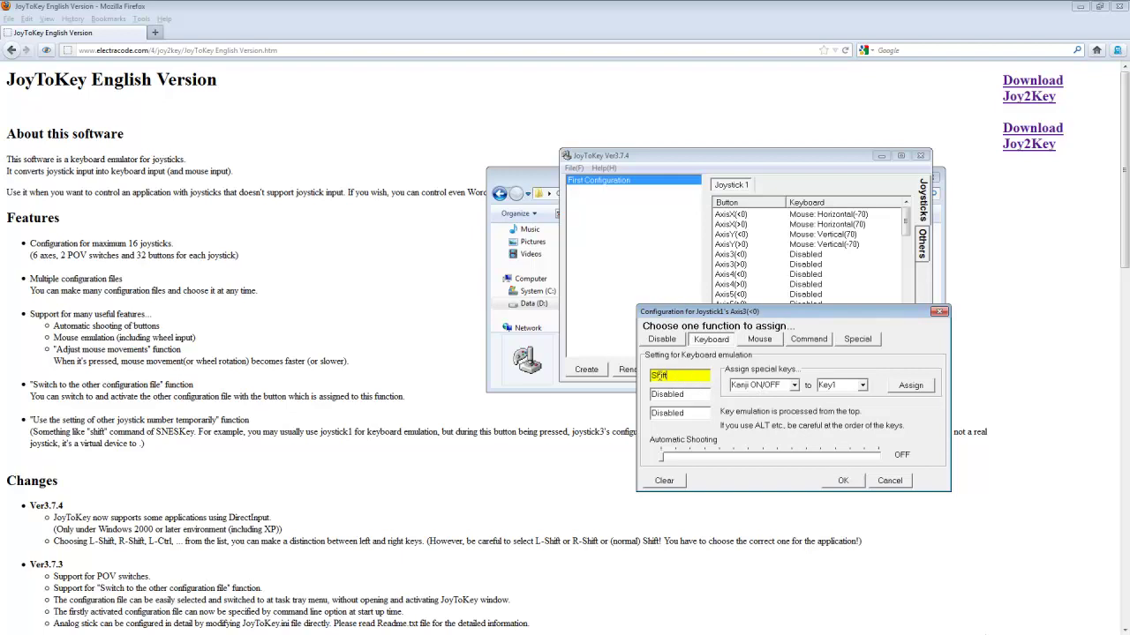
click(843, 483)
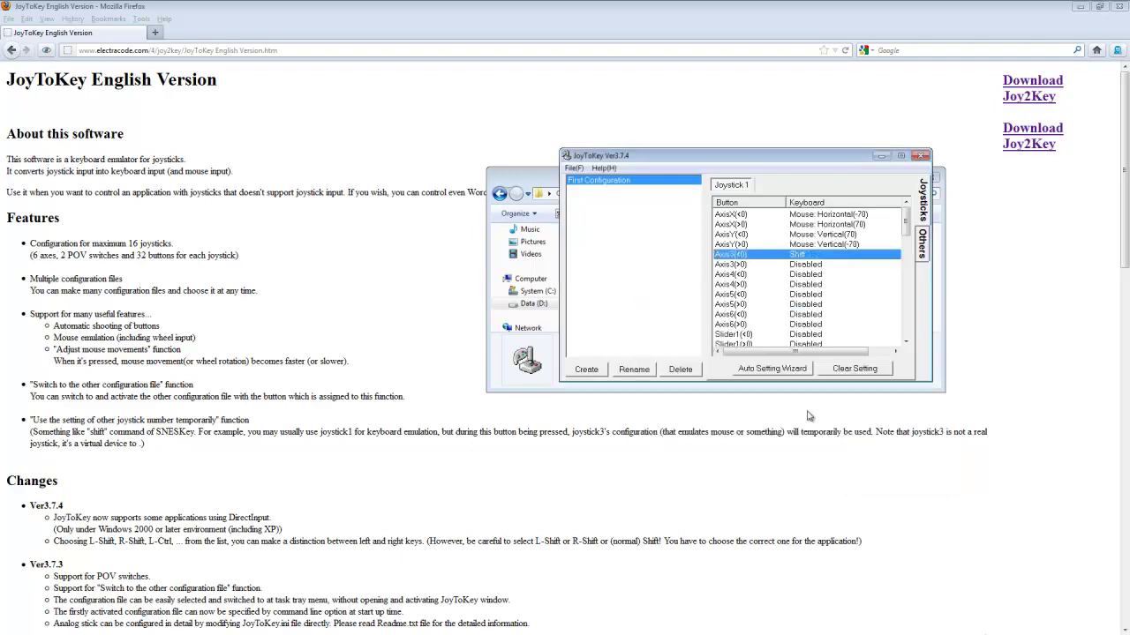
Step: Examine the Axis3(>0), Axis4, Axis5 and Axis6 entries in the Joystick 1 list
click(802, 269)
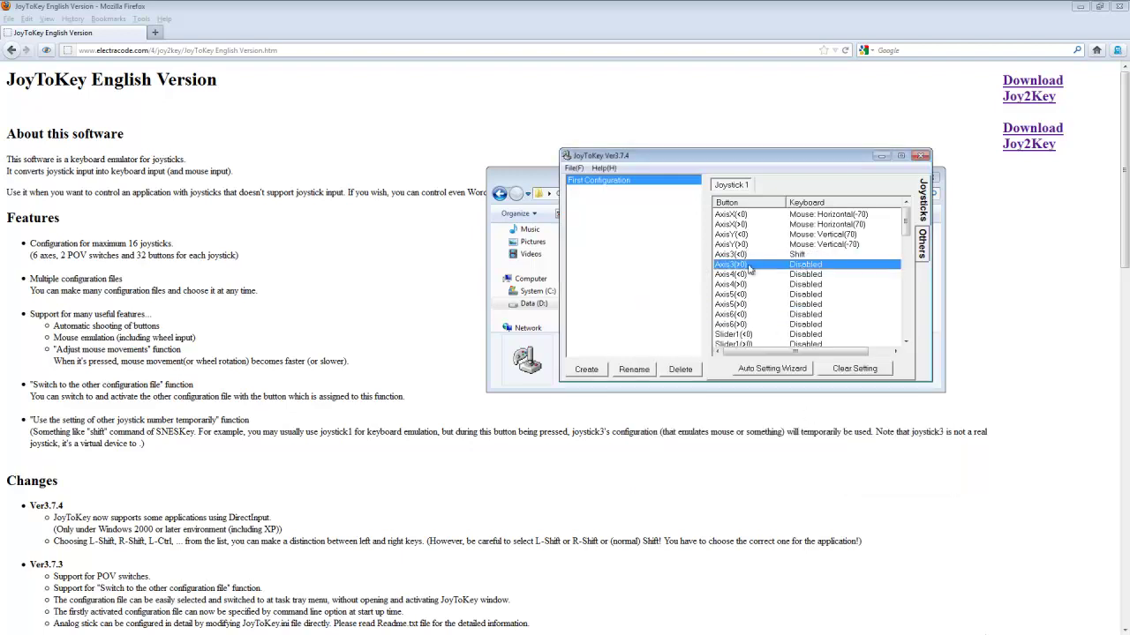
scroll(781, 273, down, 1)
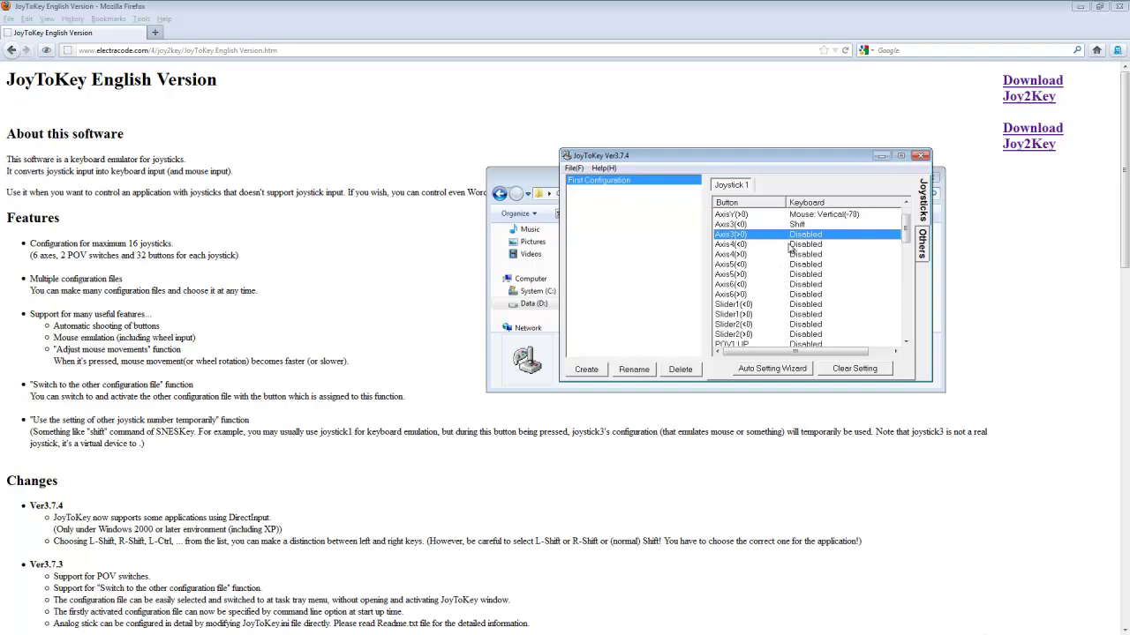
click(791, 244)
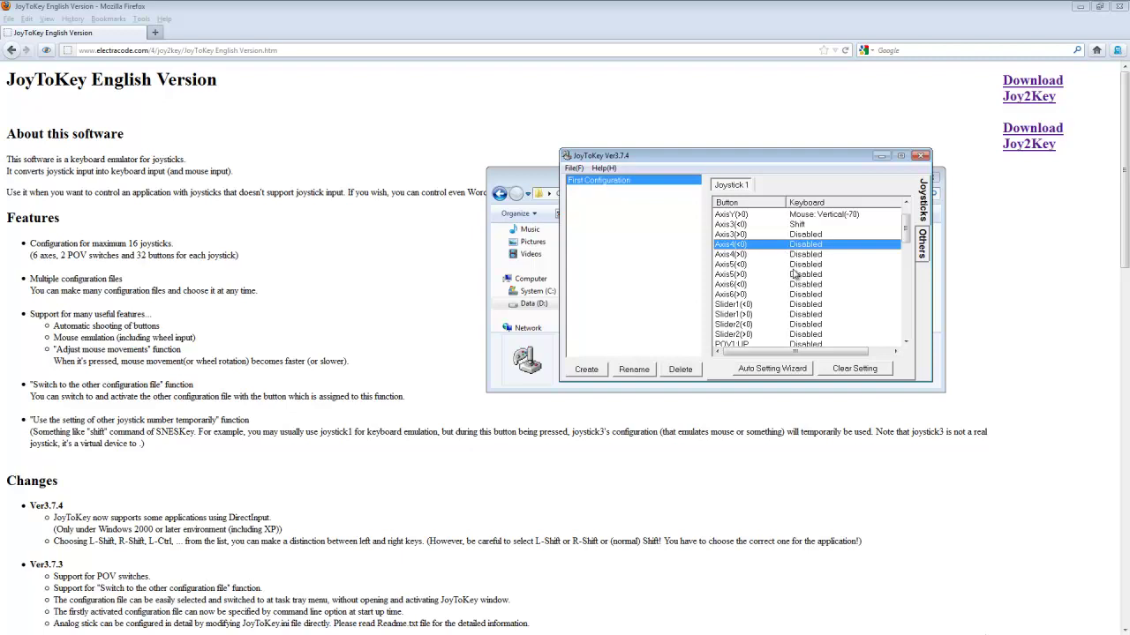
scroll(797, 276, down, 1)
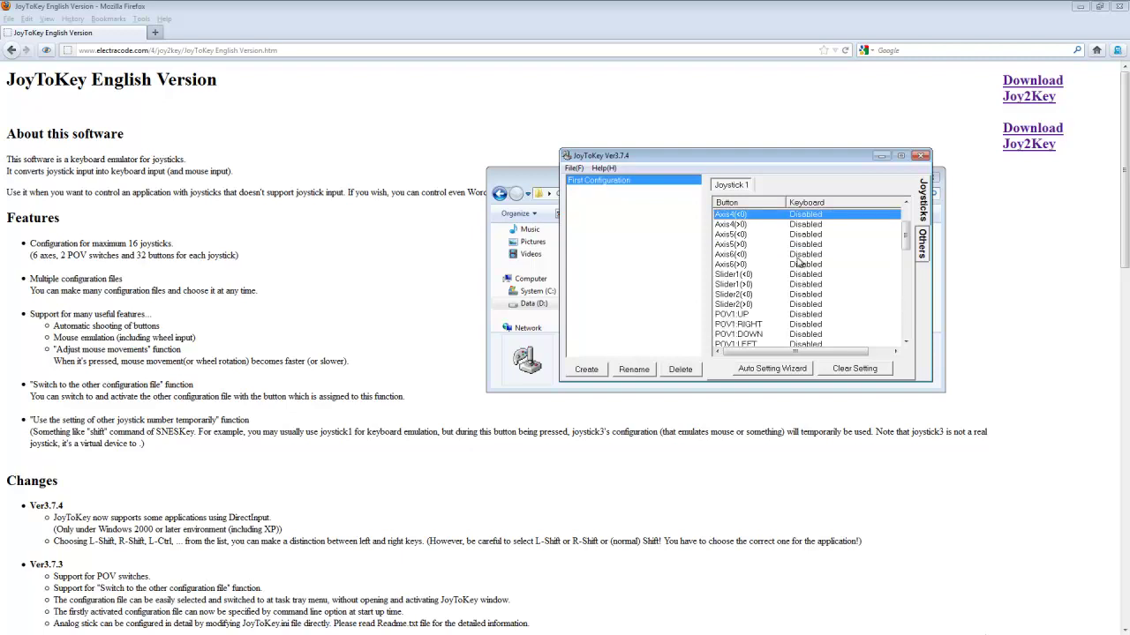
click(761, 235)
click(761, 255)
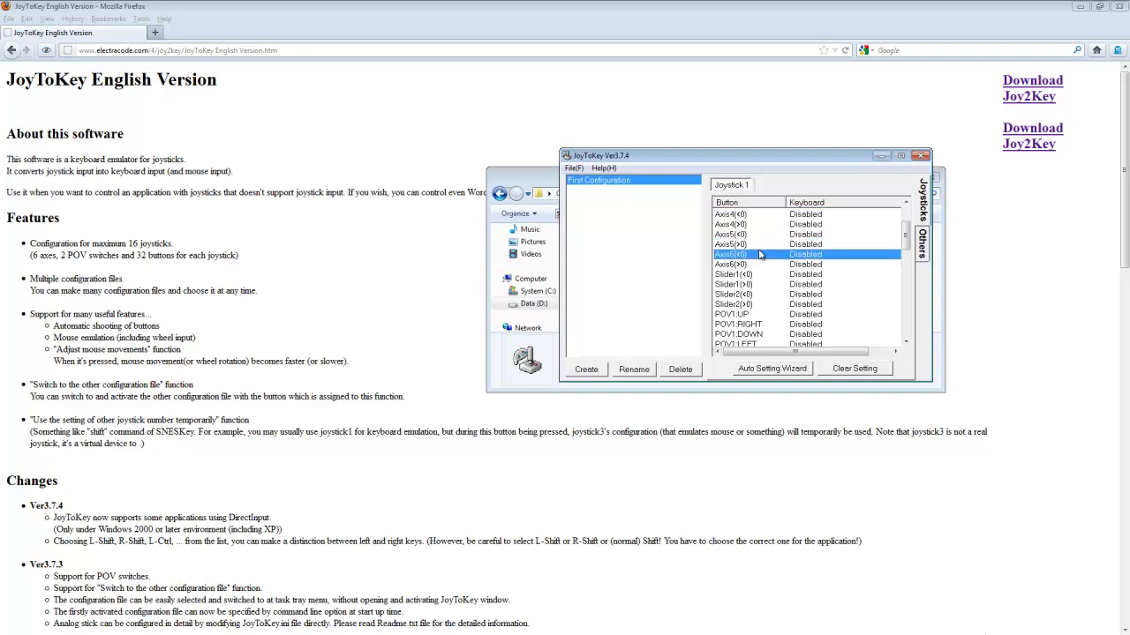
Step: Assign the T key to POV1:UP as its first keyboard emulation key
scroll(764, 270, down, 2)
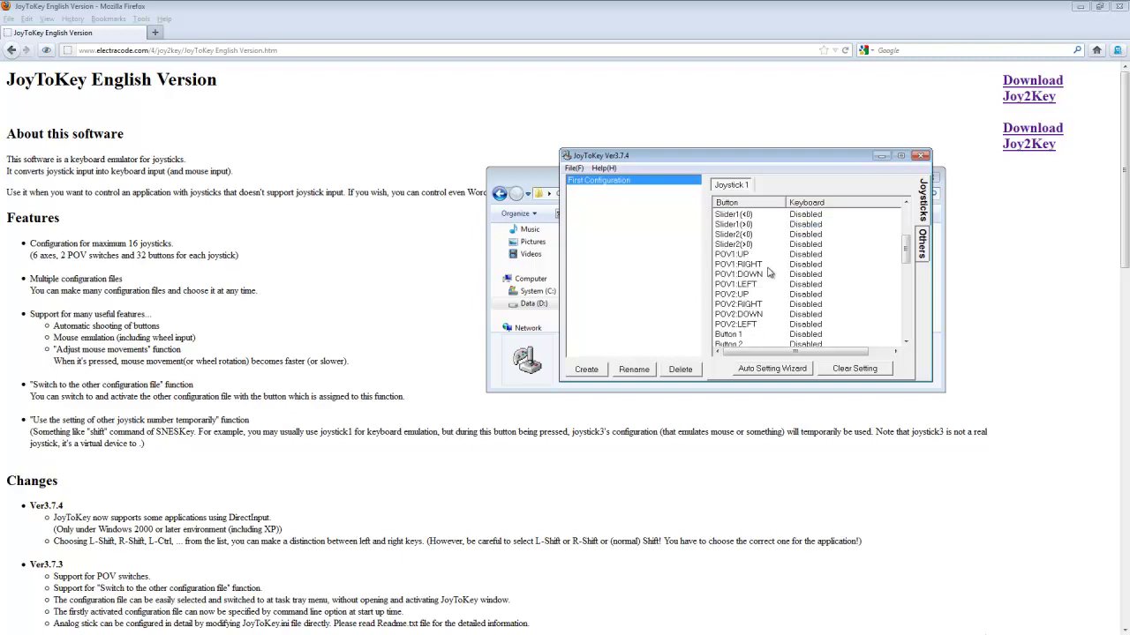
click(759, 255)
double_click(759, 255)
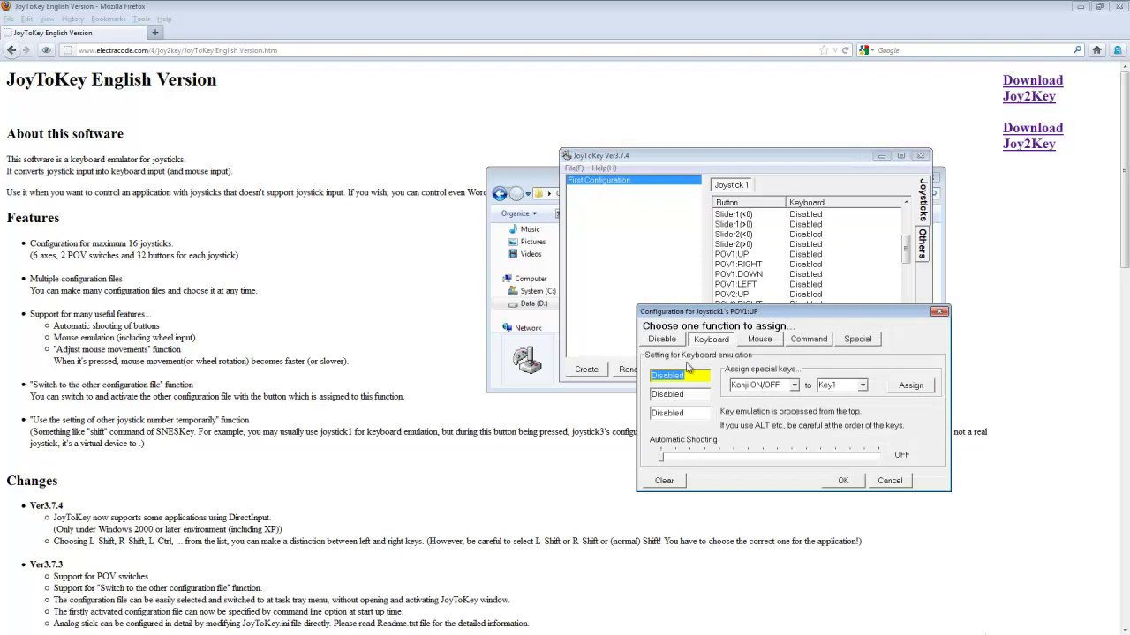
key(t)
click(838, 482)
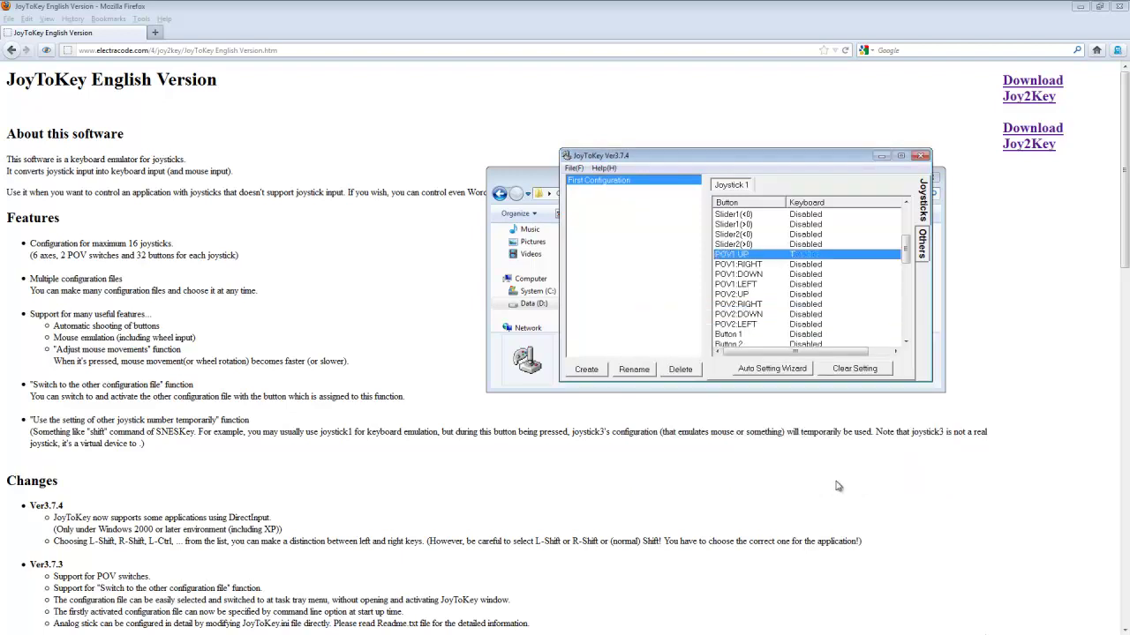
Step: Assign the M key to POV1:RIGHT as its first keyboard emulation key
click(755, 266)
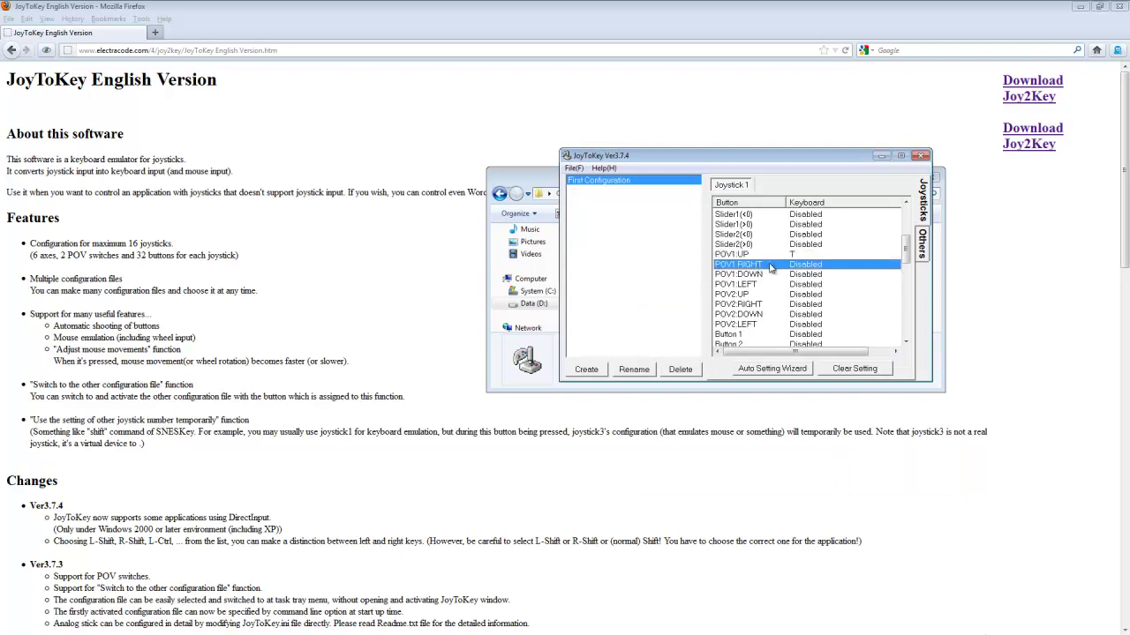
double_click(768, 269)
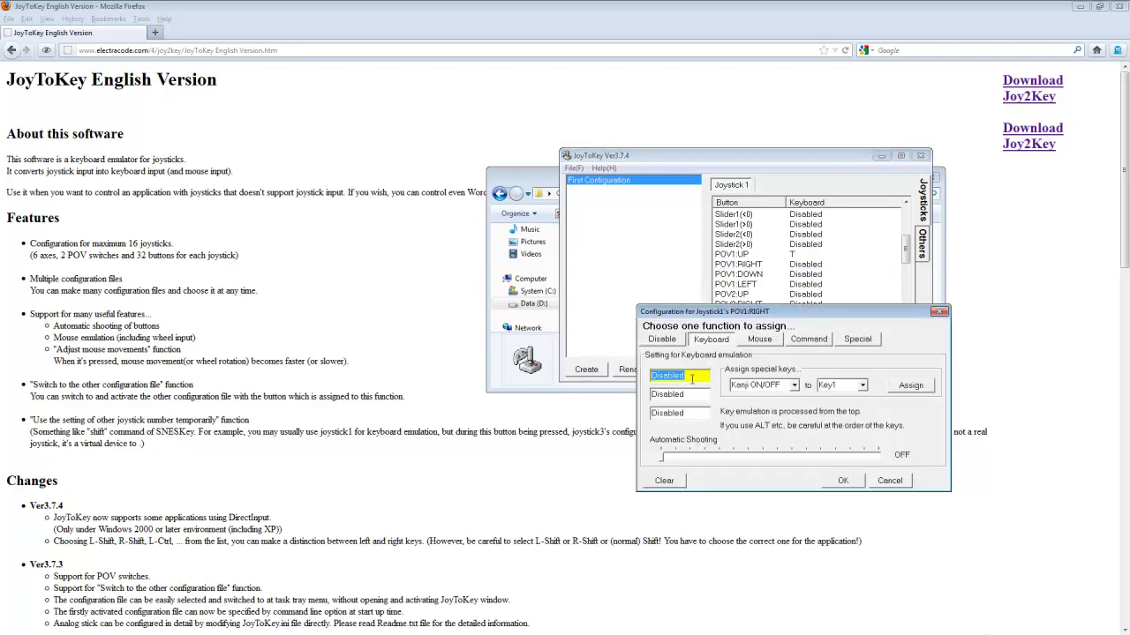
key(m)
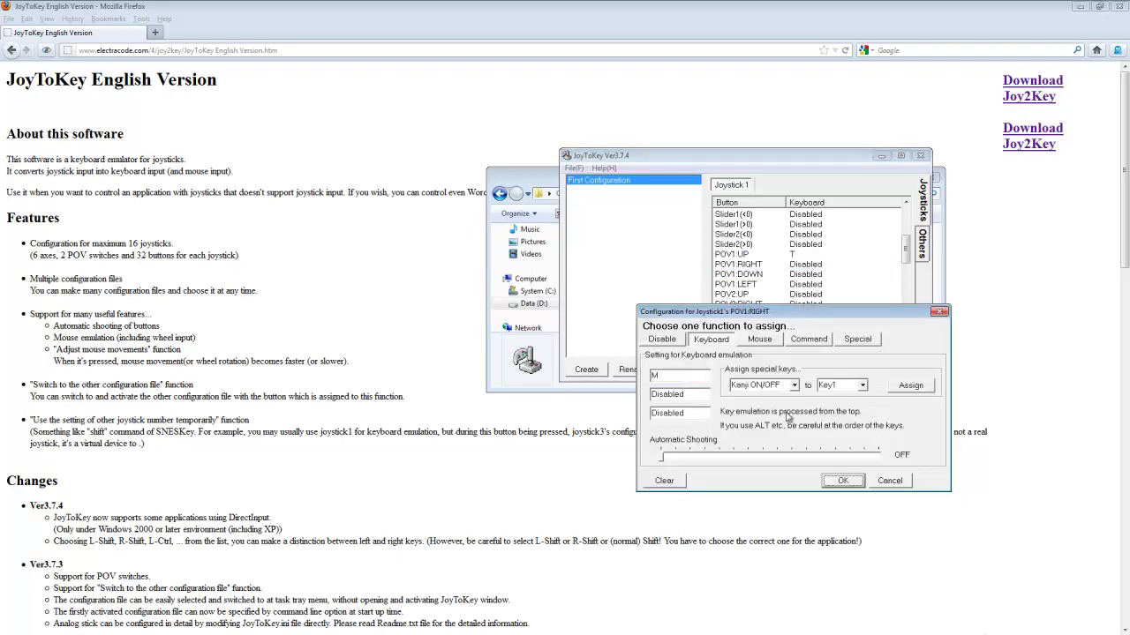
click(843, 482)
Step: Assign the I key to POV1:DOWN and the Q key to POV1:LEFT as their first keyboard emulation keys
double_click(755, 276)
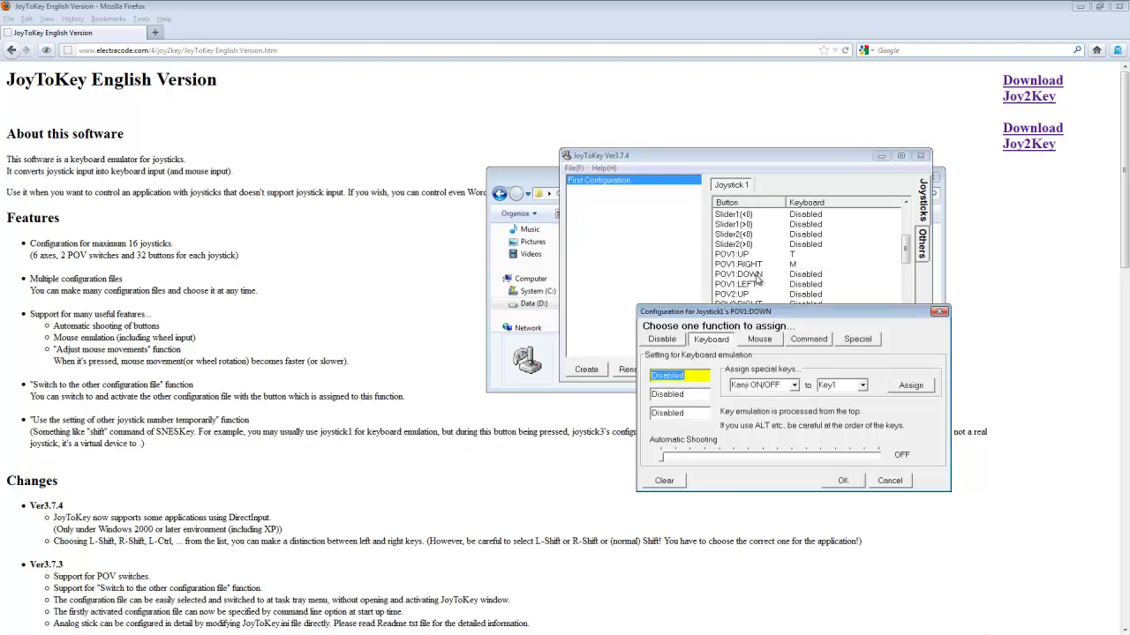
key(i)
click(843, 481)
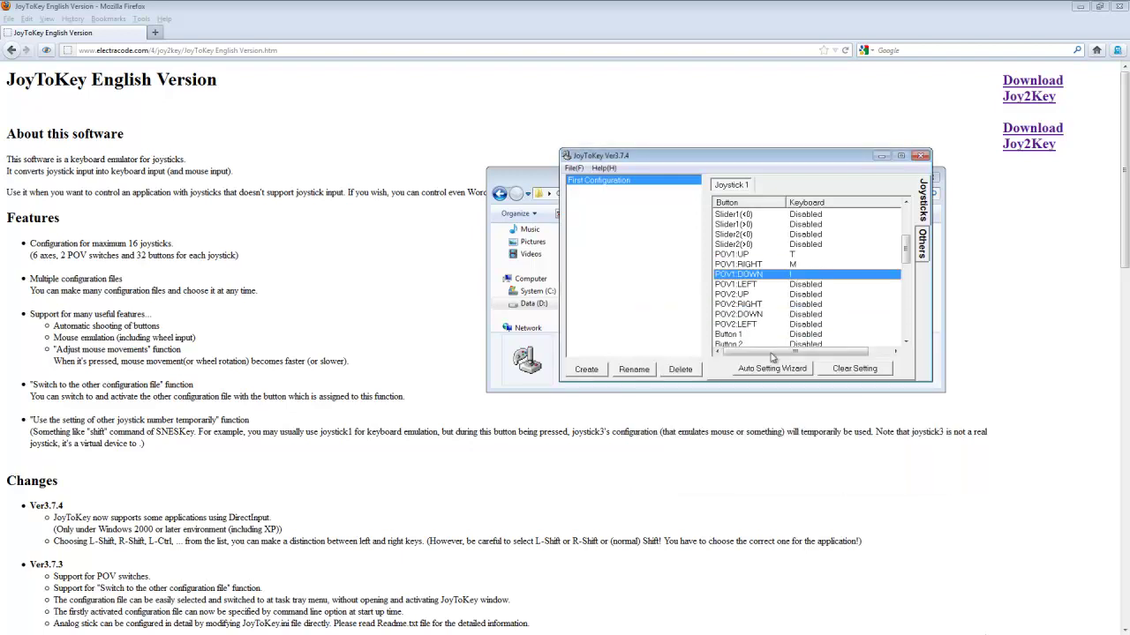
double_click(763, 285)
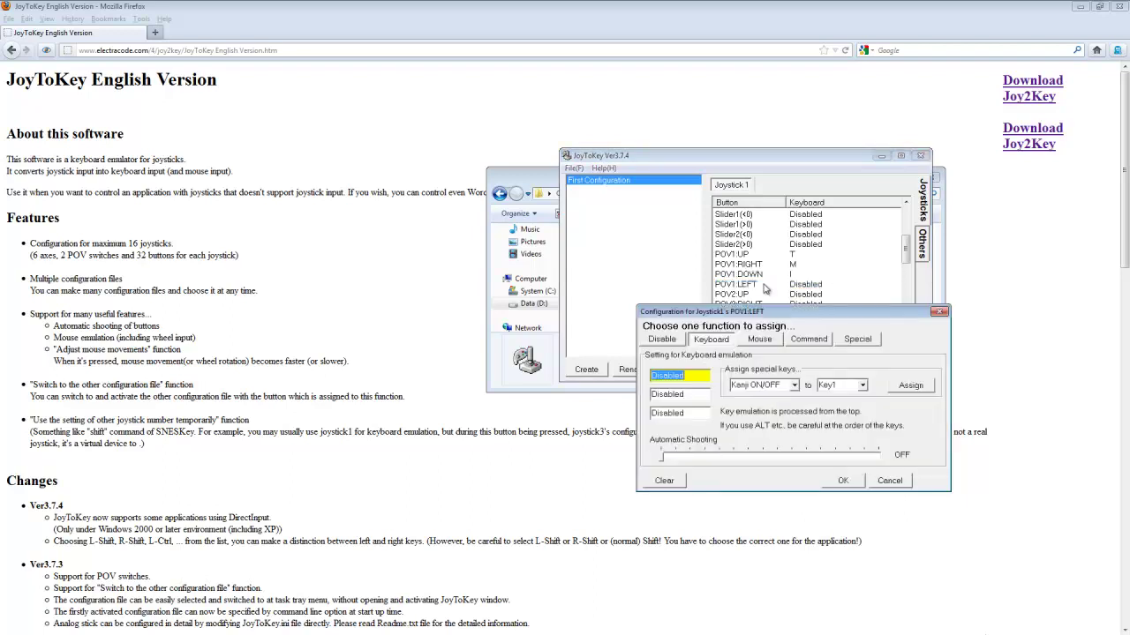
key(q)
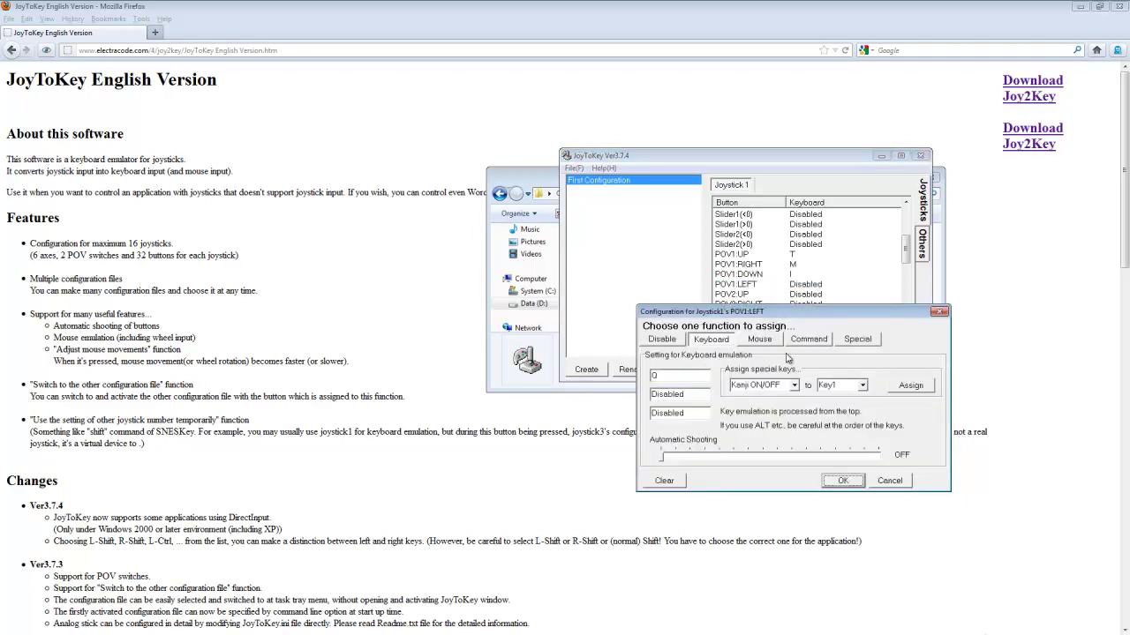
click(843, 481)
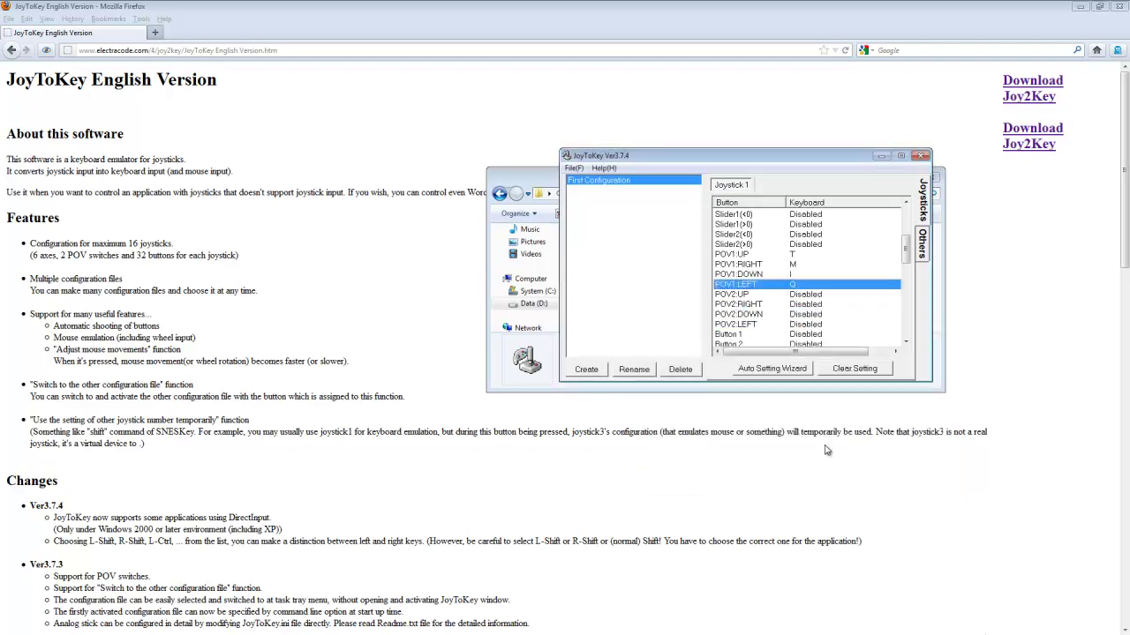
Step: Assign mouse emulation to Button 1 of Joystick 1 with the left mouse button click
scroll(760, 306, down, 1)
scroll(760, 306, down, 1)
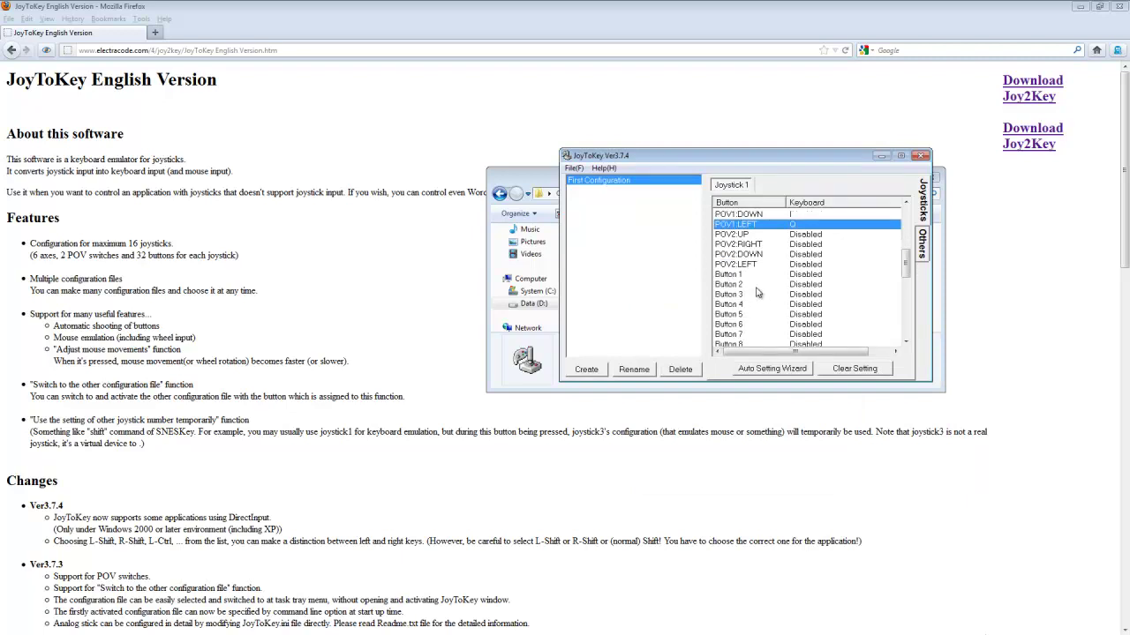
double_click(755, 276)
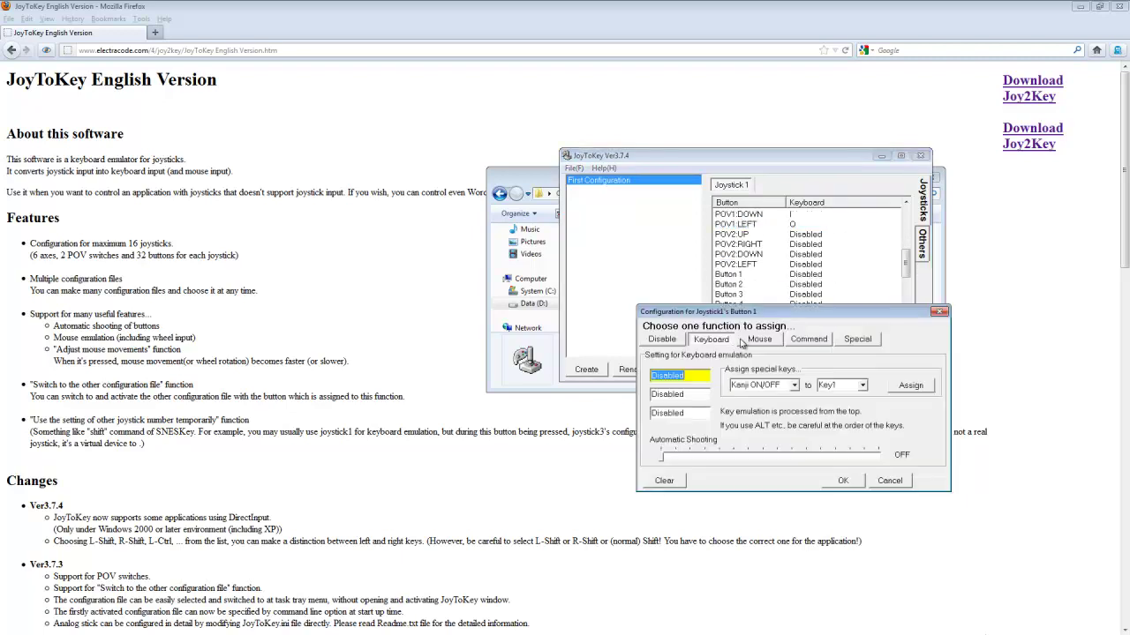
click(757, 340)
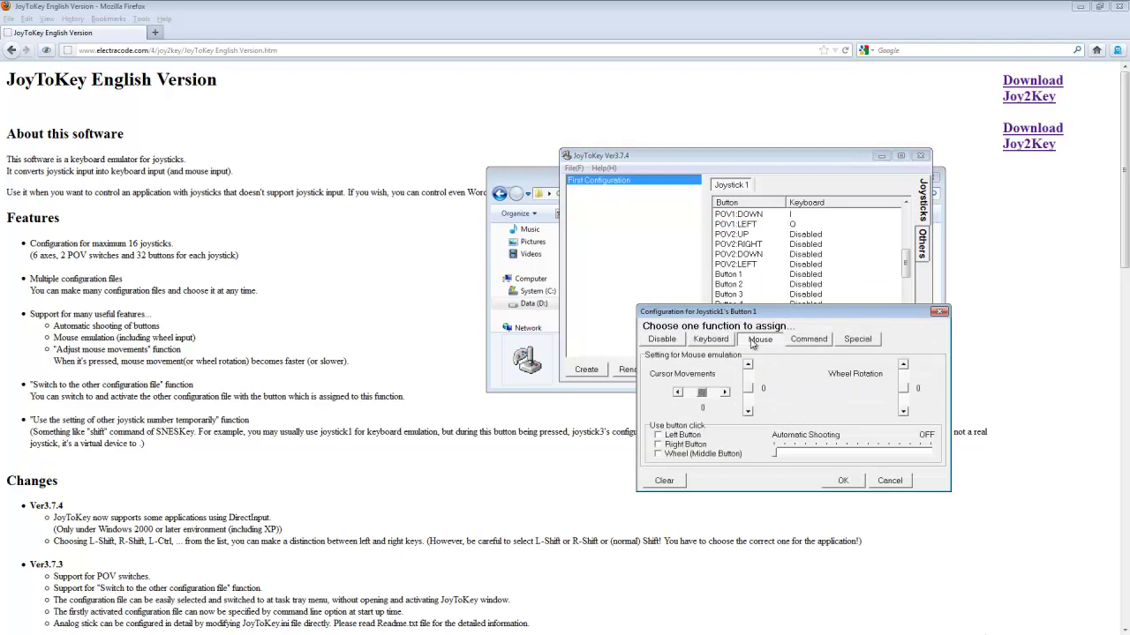
click(676, 436)
click(843, 480)
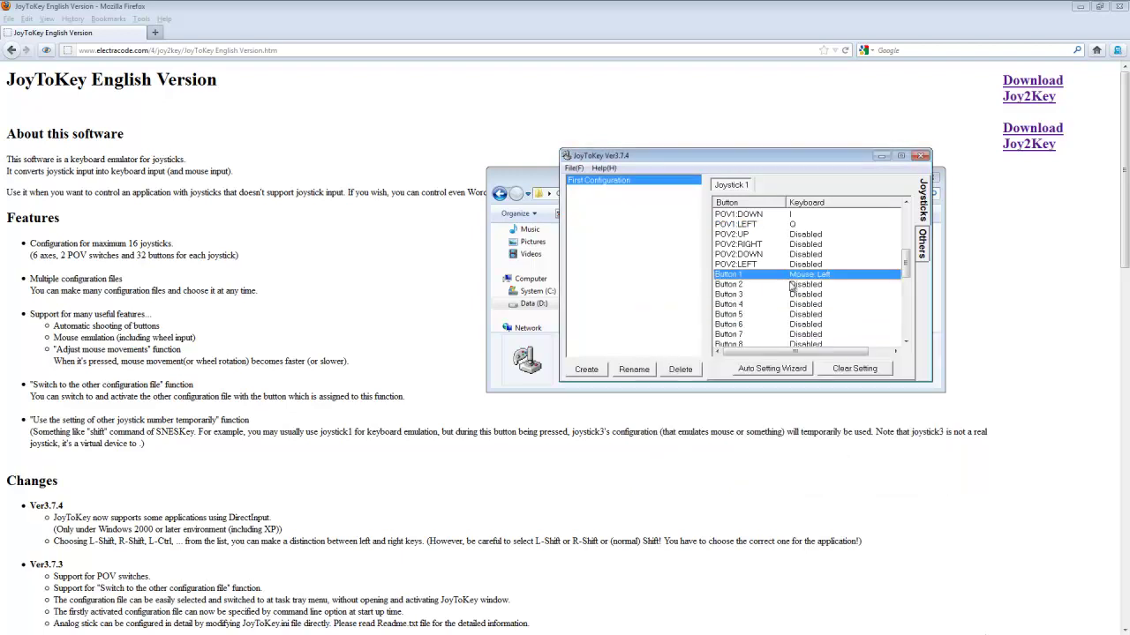
Step: Assign mouse emulation to Button 2 of Joystick 1 with the right mouse button click
double_click(812, 289)
click(702, 443)
click(840, 481)
Step: Switch Button 3 to keyboard emulation and assign the 1 key as its first key
double_click(808, 295)
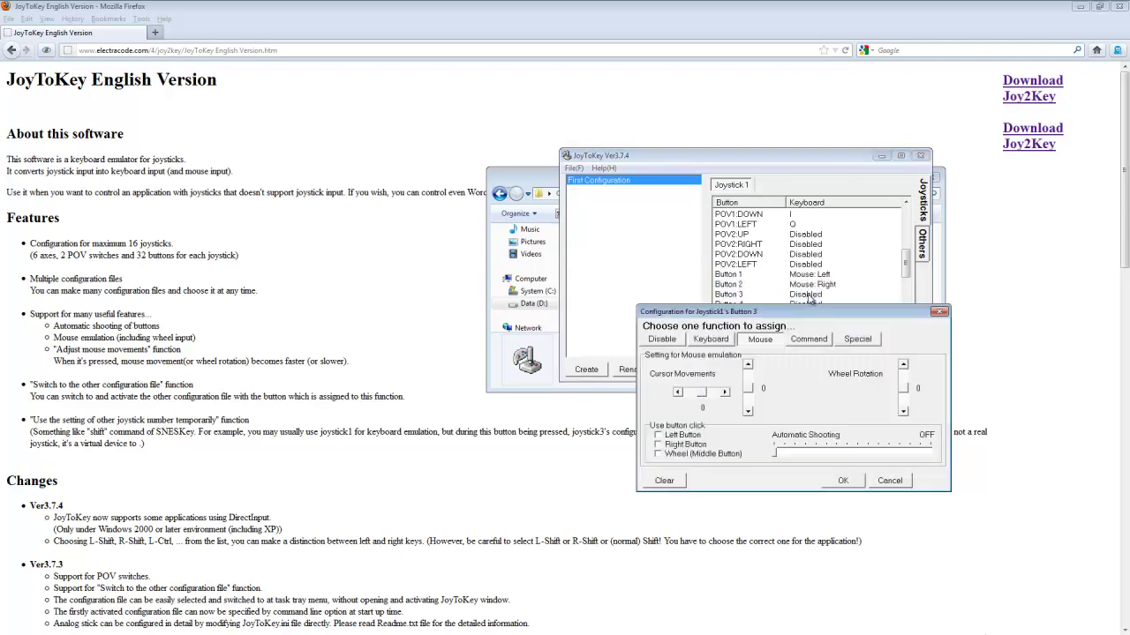
click(719, 342)
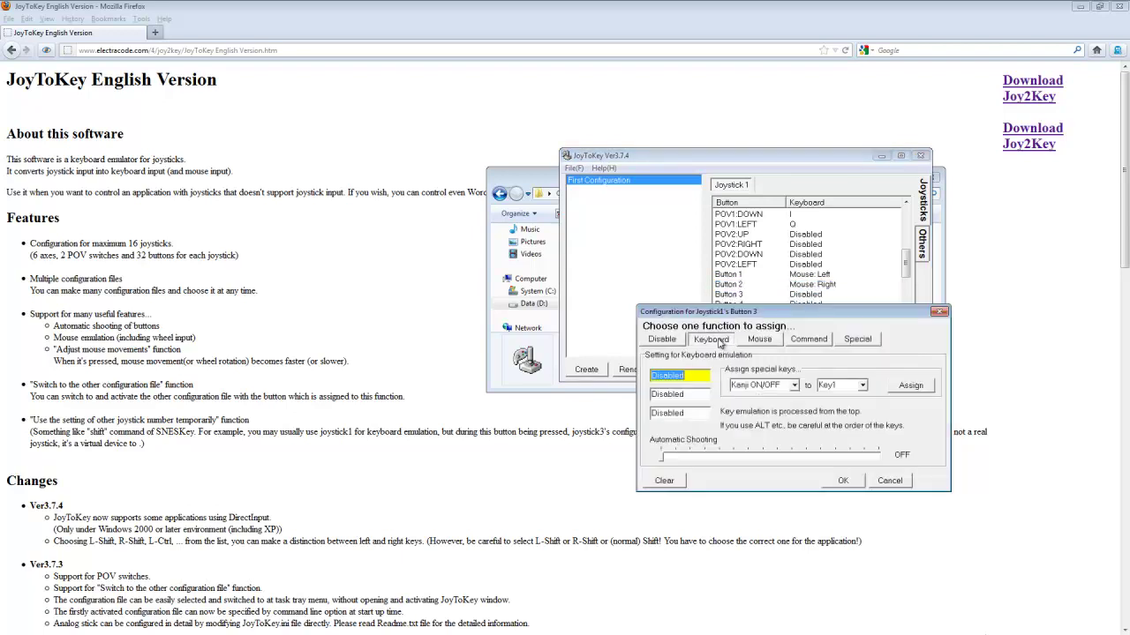
drag(736, 315, 760, 370)
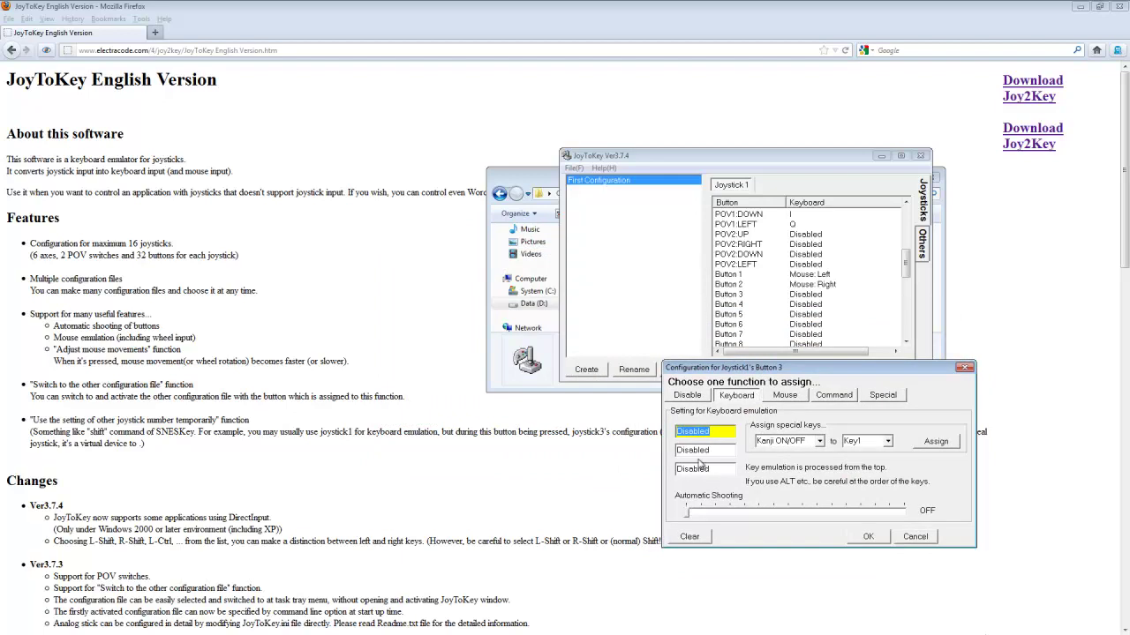
text(1)
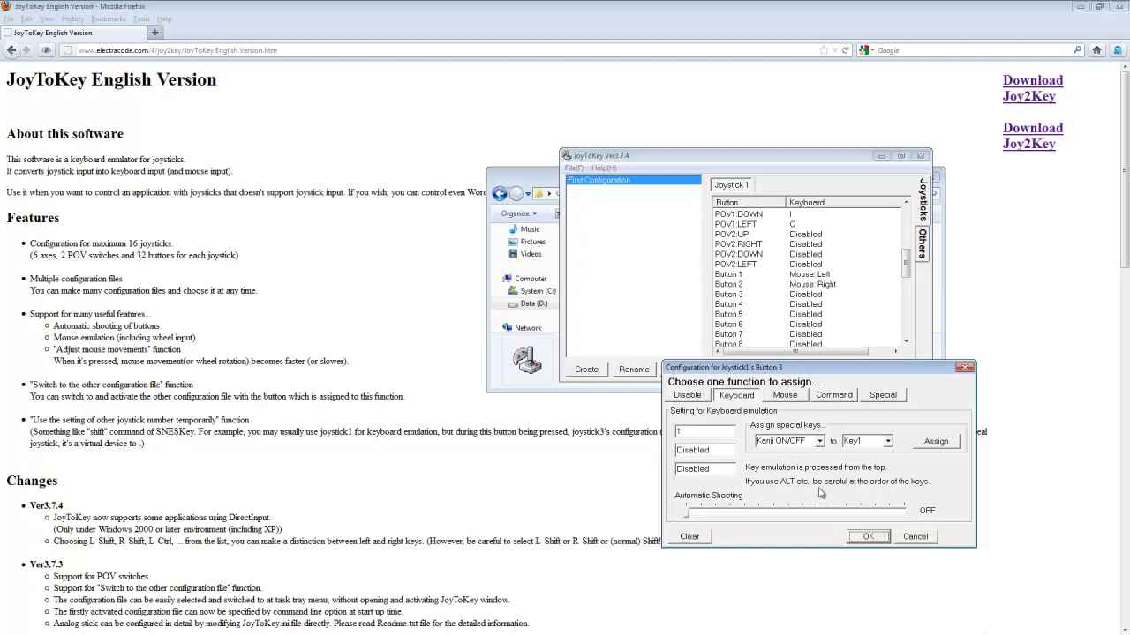
click(869, 537)
Step: Assign the 2 key to Button 4 and the 3 key to Button 5 as their first keyboard emulation keys
double_click(801, 305)
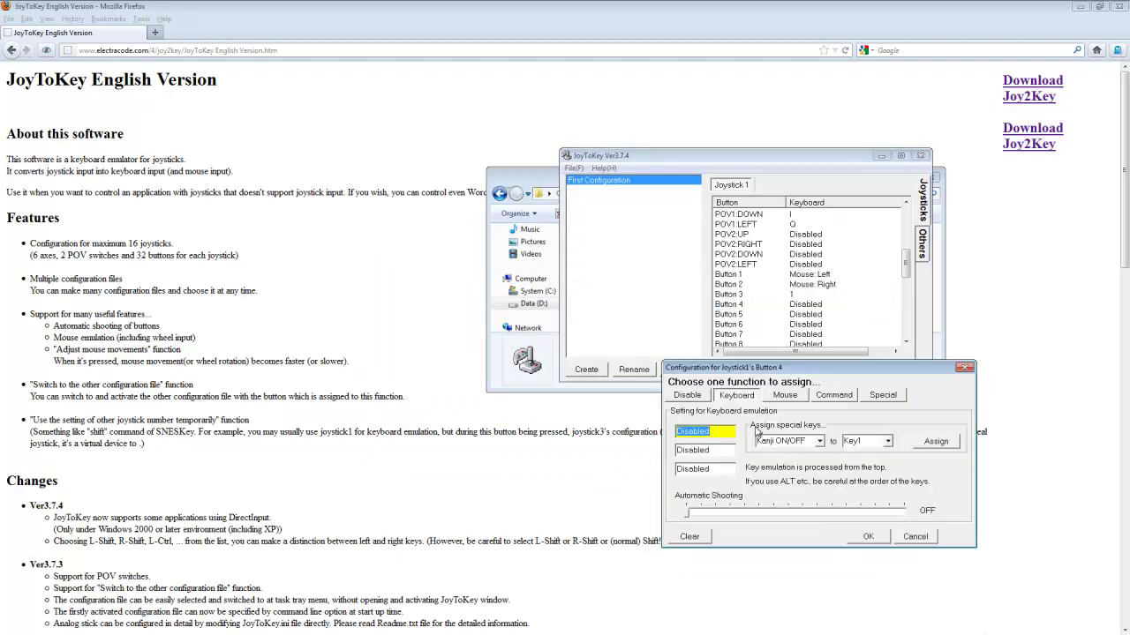
text(2)
click(869, 536)
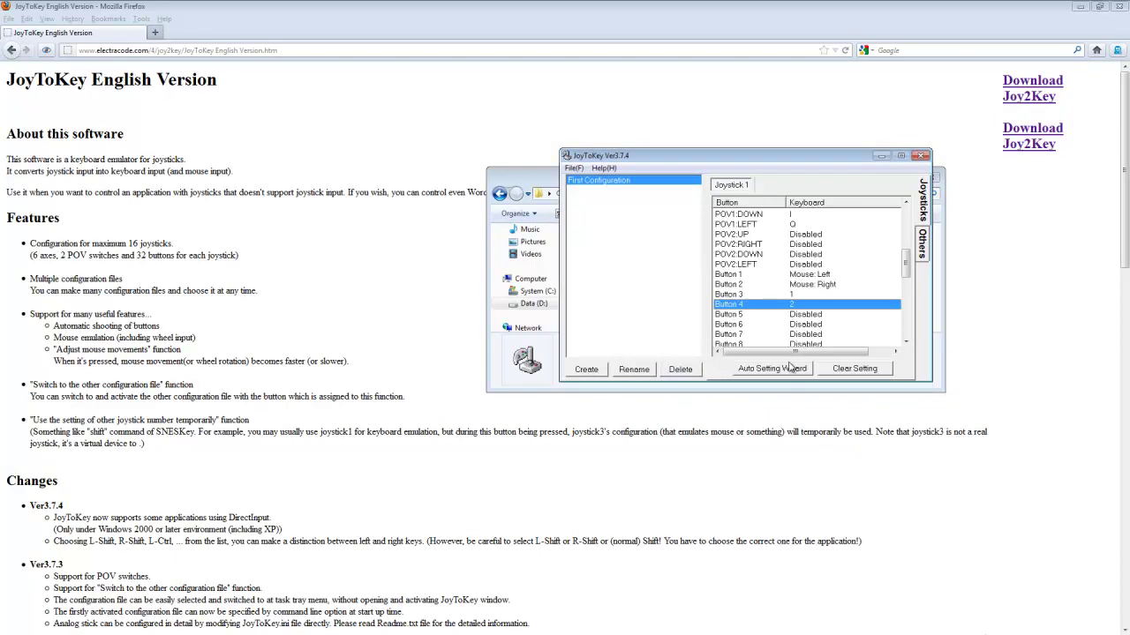
double_click(794, 318)
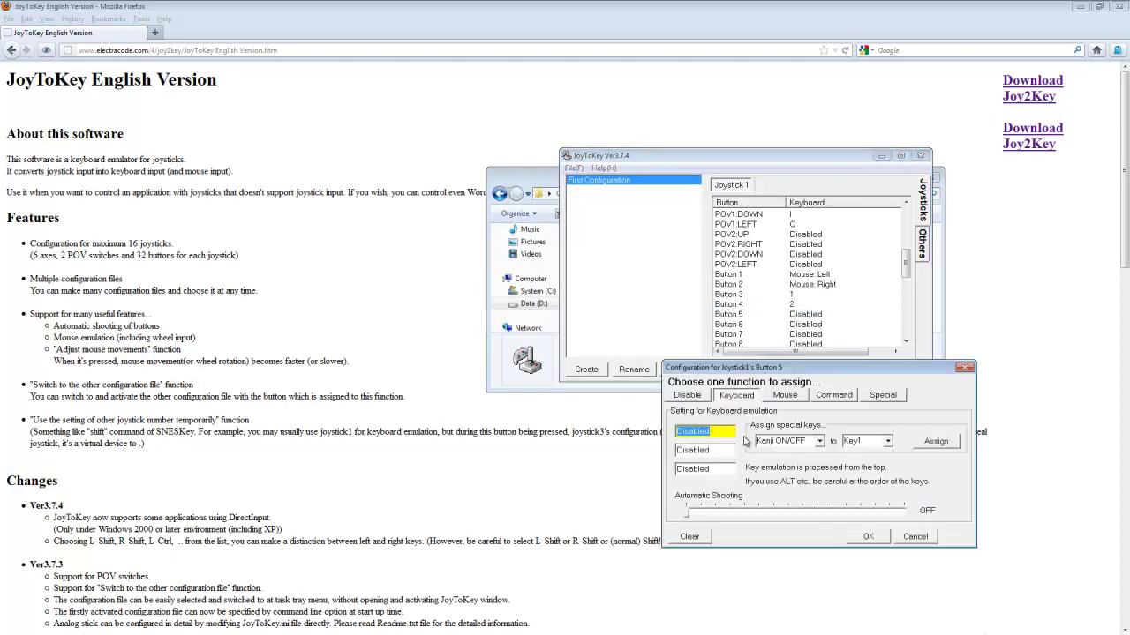
text(3)
click(868, 537)
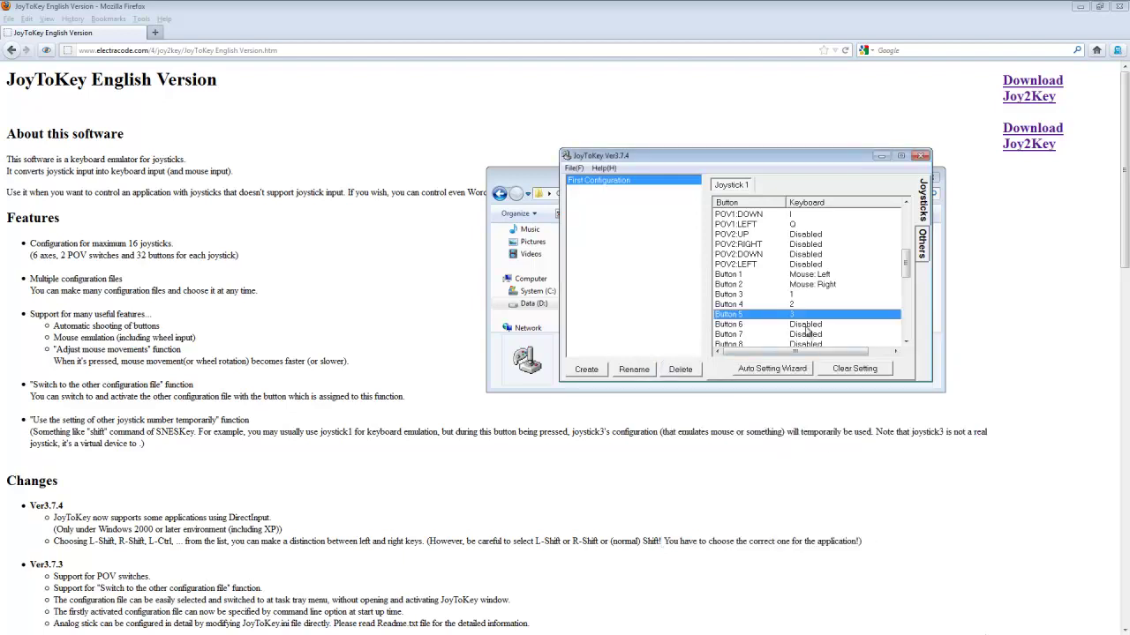
Step: Assign the 4 key to Button 6 as its first keyboard emulation key
double_click(806, 326)
text(4)
click(868, 536)
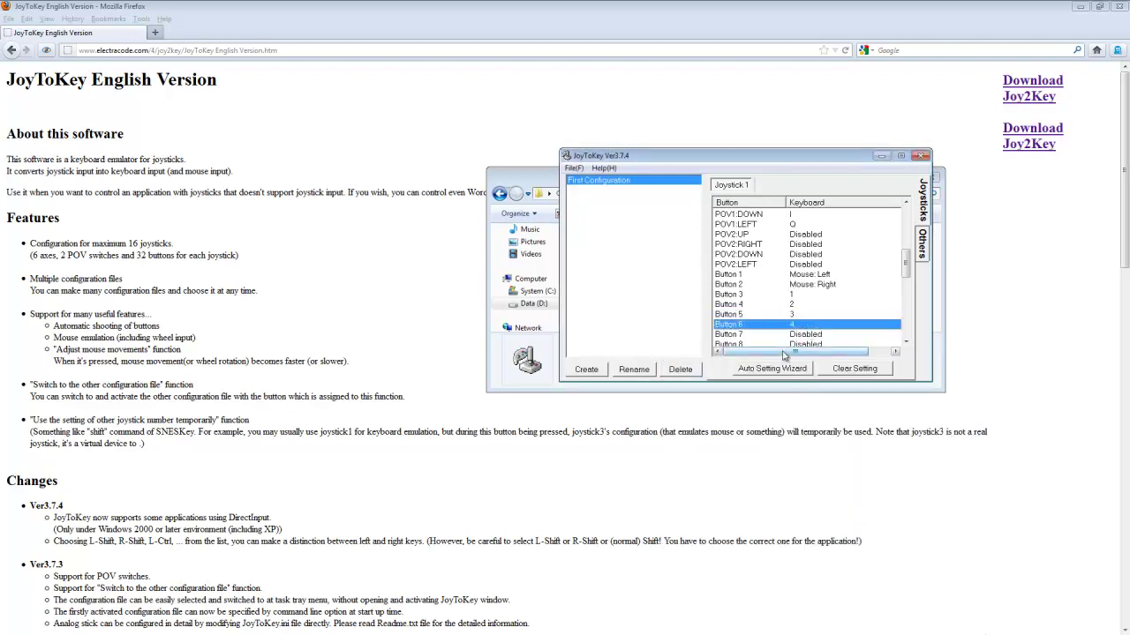